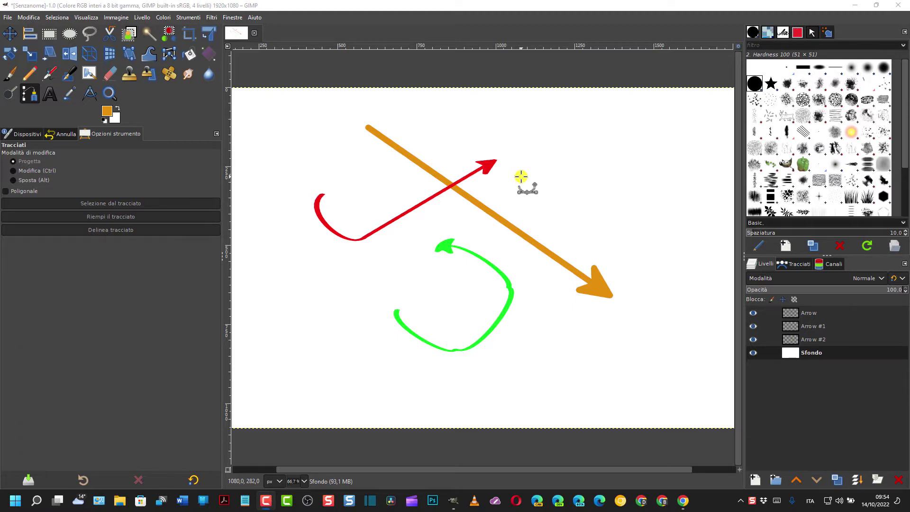
- Set the paintbrush to the olive history colour with brush size 34
{"action": "left_click", "coordinate": [11, 73]}
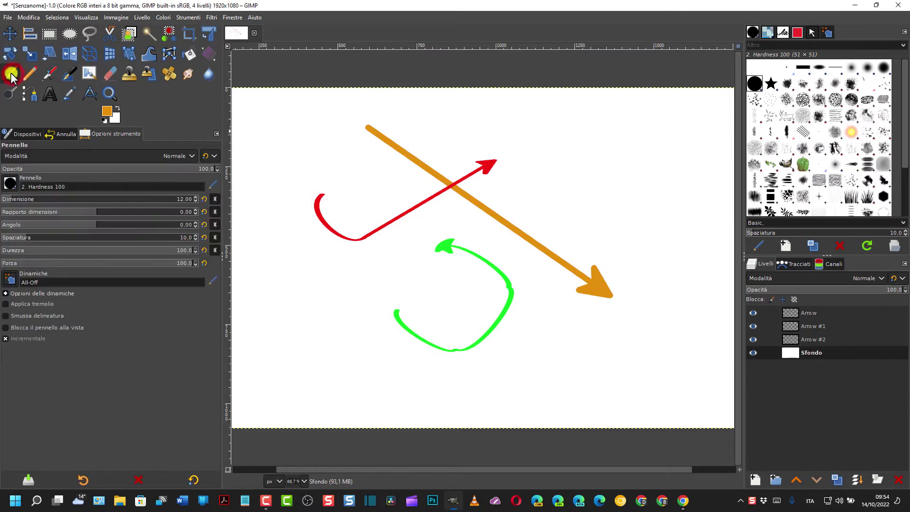
{"action": "left_click", "coordinate": [108, 111]}
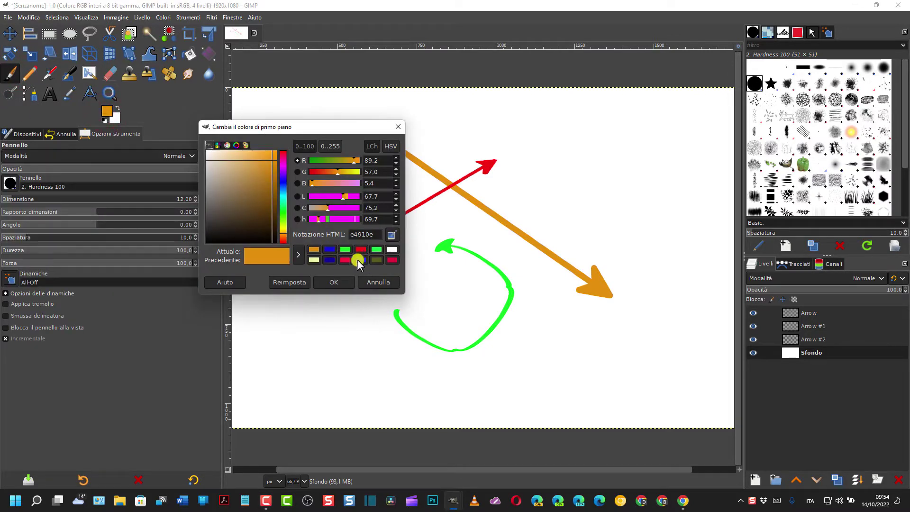
{"action": "left_click", "coordinate": [375, 260]}
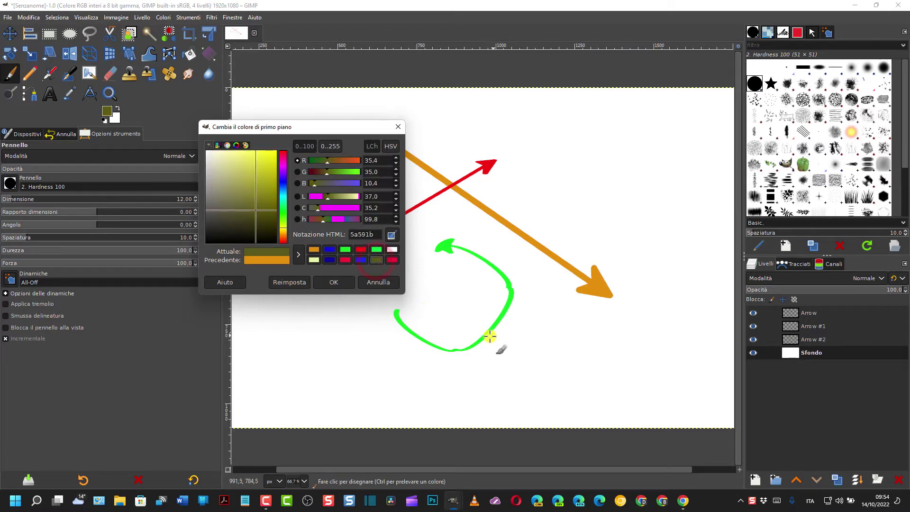
{"action": "left_click", "coordinate": [336, 284]}
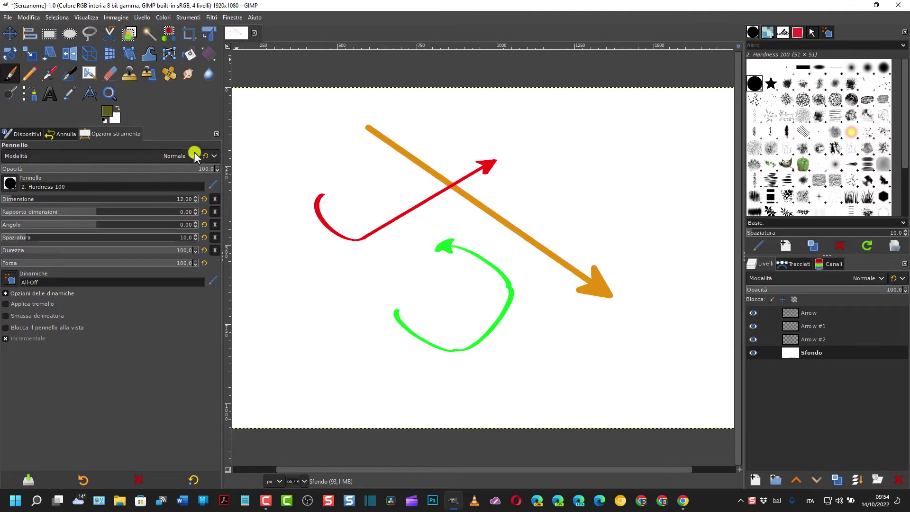
{"action": "left_click", "coordinate": [24, 199]}
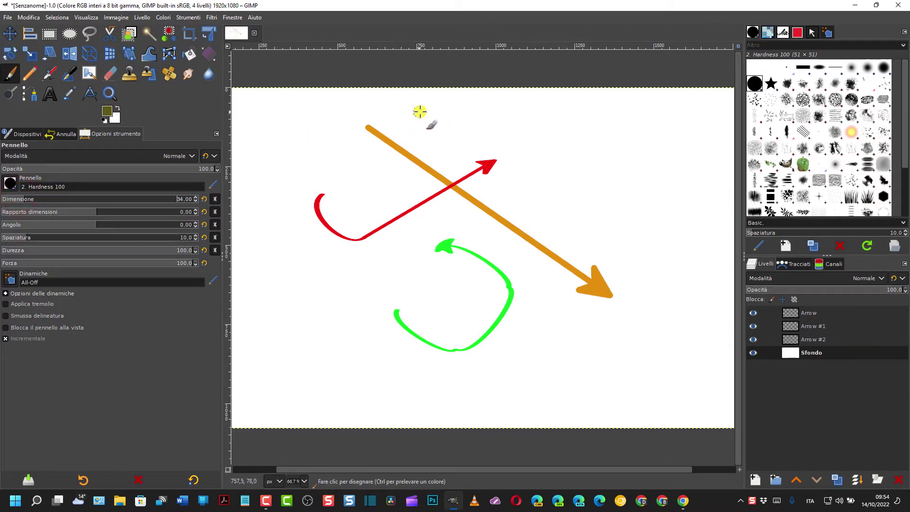
- Paint a thick horizontal olive line near the top with an arrowhead barb pointing right
{"action": "left_click_drag", "start_coordinate": [416, 111], "coordinate": [561, 112]}
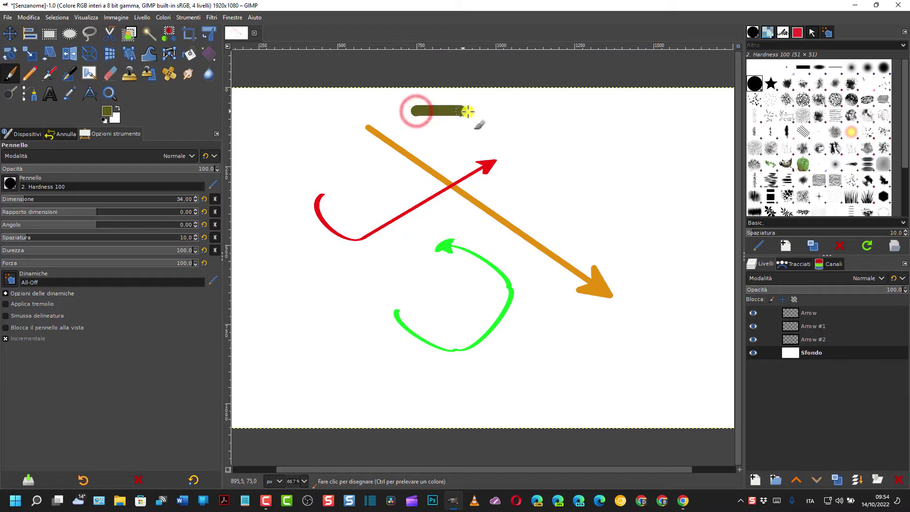
{"action": "left_click", "coordinate": [545, 95]}
{"action": "mouse_move", "coordinate": [558, 101]}
{"action": "left_mouse_down"}
{"action": "mouse_move", "coordinate": [569, 113]}
{"action": "mouse_move", "coordinate": [549, 132]}
{"action": "left_mouse_up"}
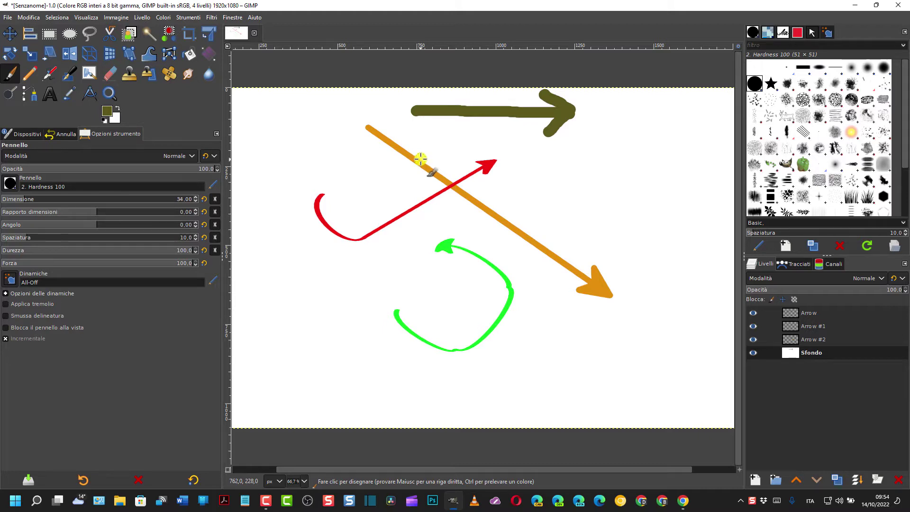
- In Chrome's Arrow Script forum thread, download the posted arrow.zip file
{"action": "left_click", "coordinate": [683, 501]}
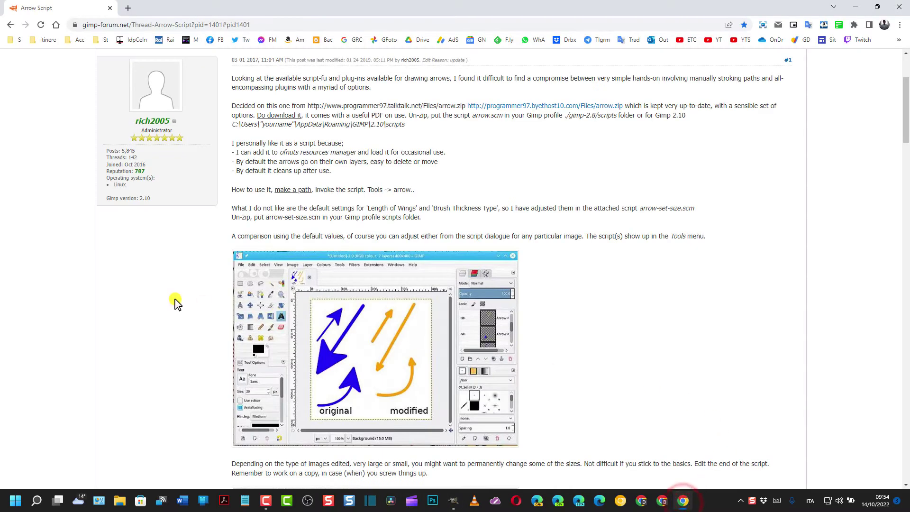
{"action": "scroll", "coordinate": [24, 277], "scroll_direction": "up", "scroll_amount": 3}
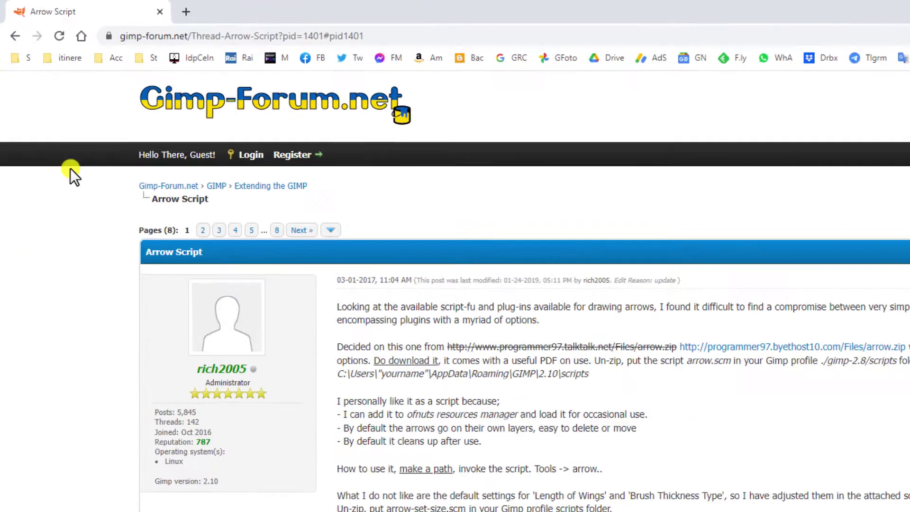
{"action": "scroll", "coordinate": [71, 176], "scroll_direction": "down", "scroll_amount": 3}
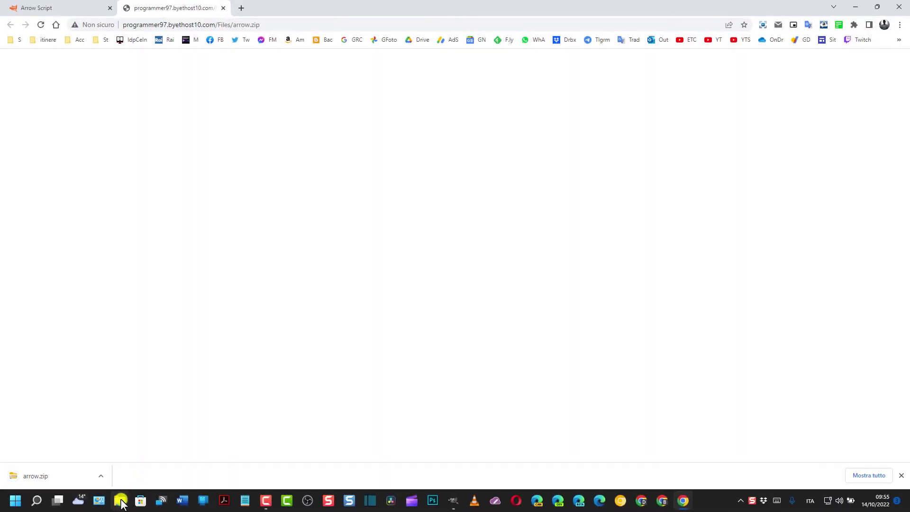
- Extract arrow.zip in Downloads with Estrai tutto into an arrow folder, then open that folder
{"action": "left_click", "coordinate": [121, 502]}
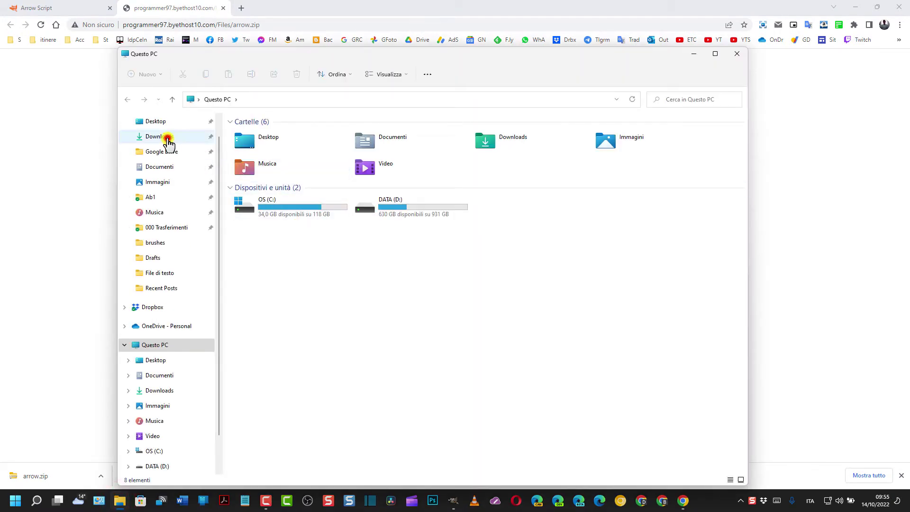
{"action": "left_click", "coordinate": [164, 137]}
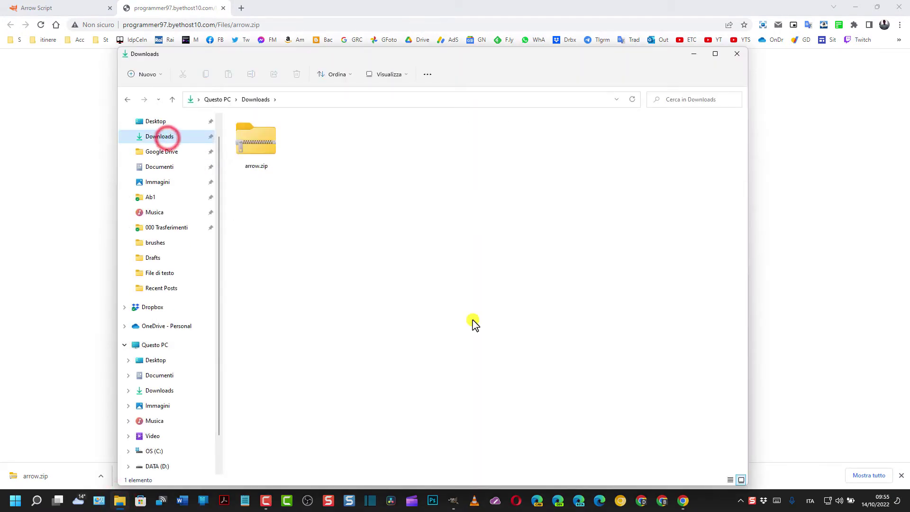
{"action": "left_click", "coordinate": [258, 142]}
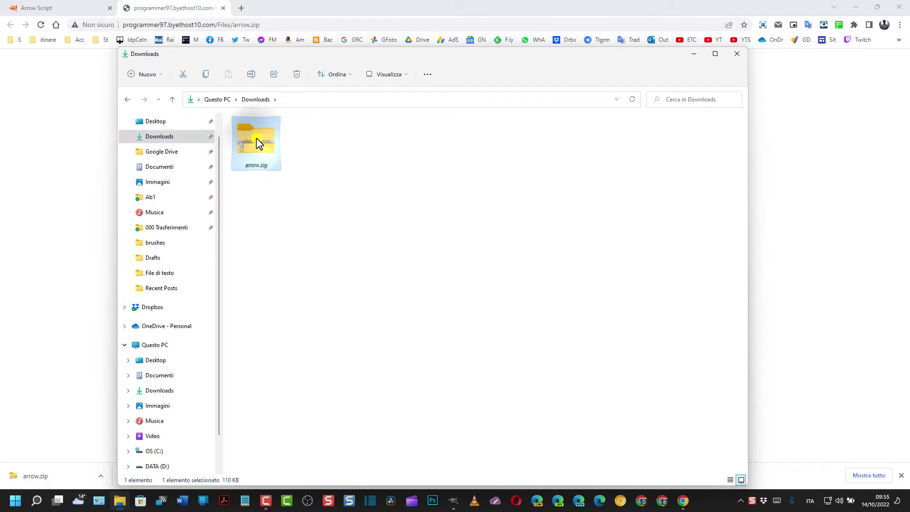
{"action": "right_click", "coordinate": [259, 142]}
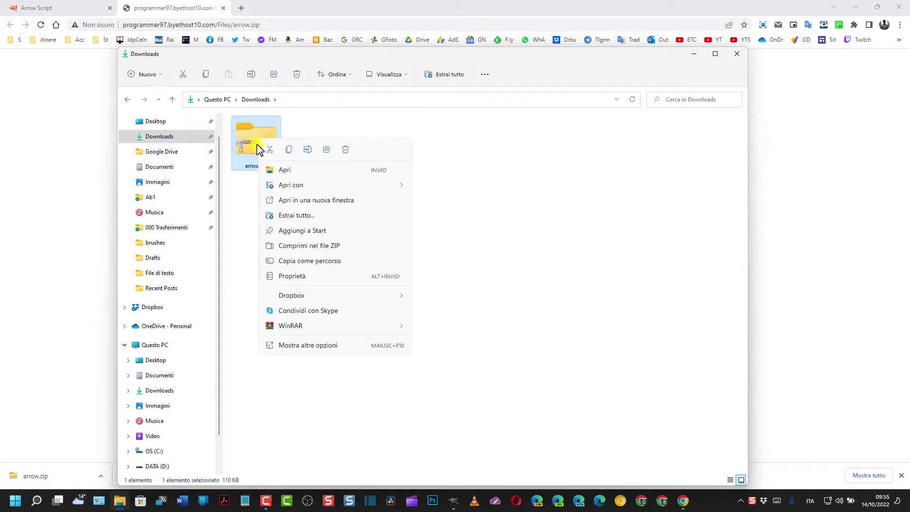
{"action": "left_click", "coordinate": [303, 216]}
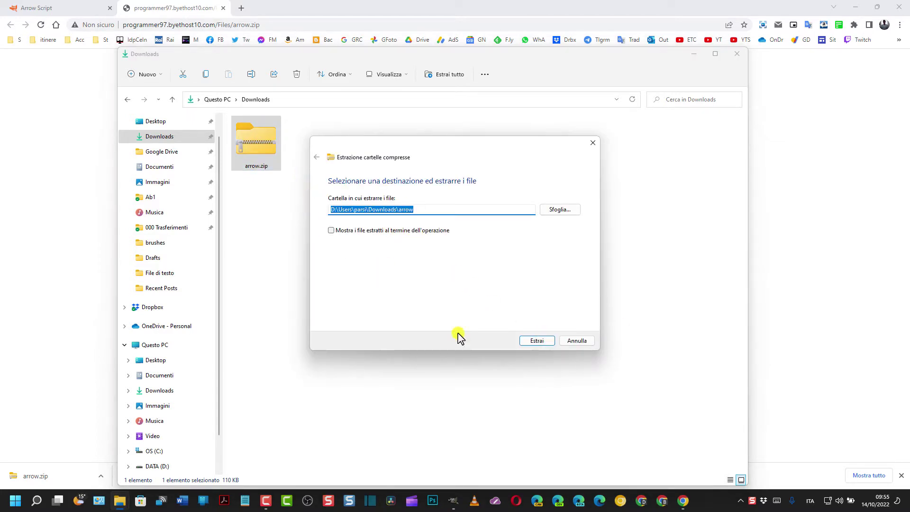
{"action": "left_click", "coordinate": [537, 342]}
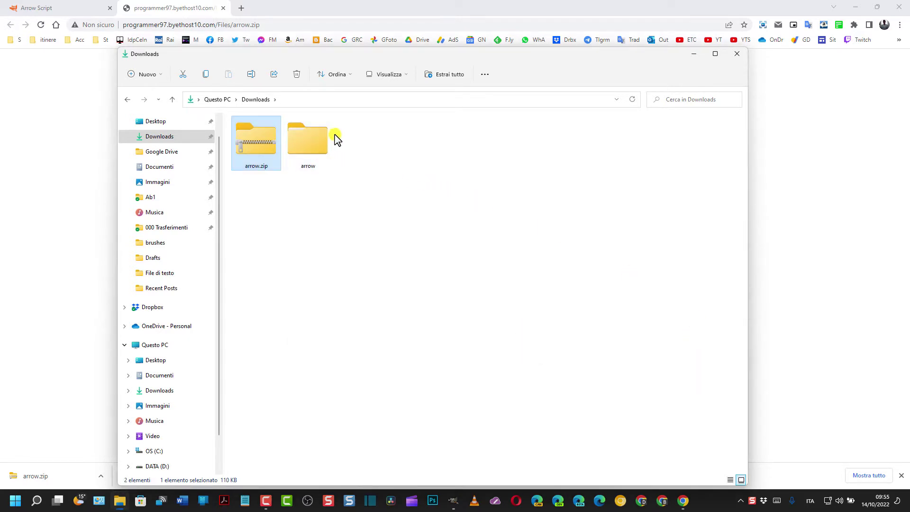
{"action": "double_click", "coordinate": [310, 146]}
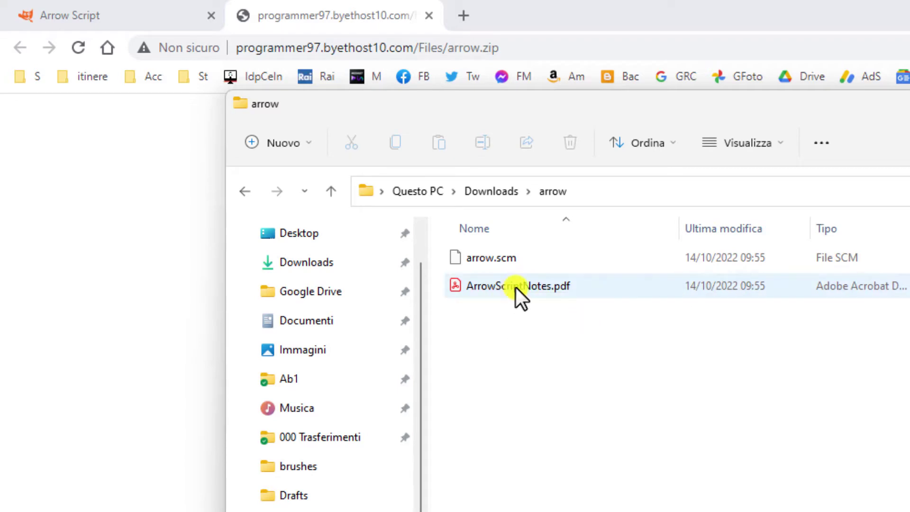
{"action": "double_click", "coordinate": [277, 148]}
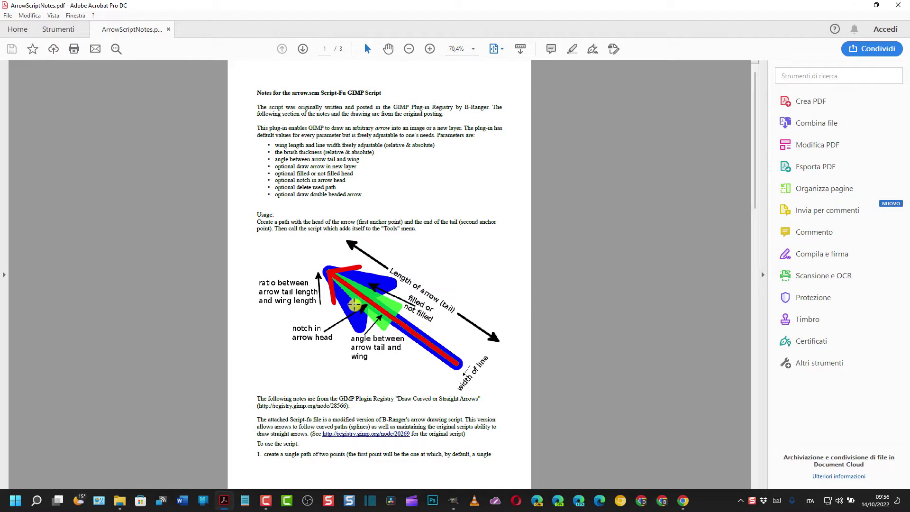
{"action": "left_click", "coordinate": [898, 5]}
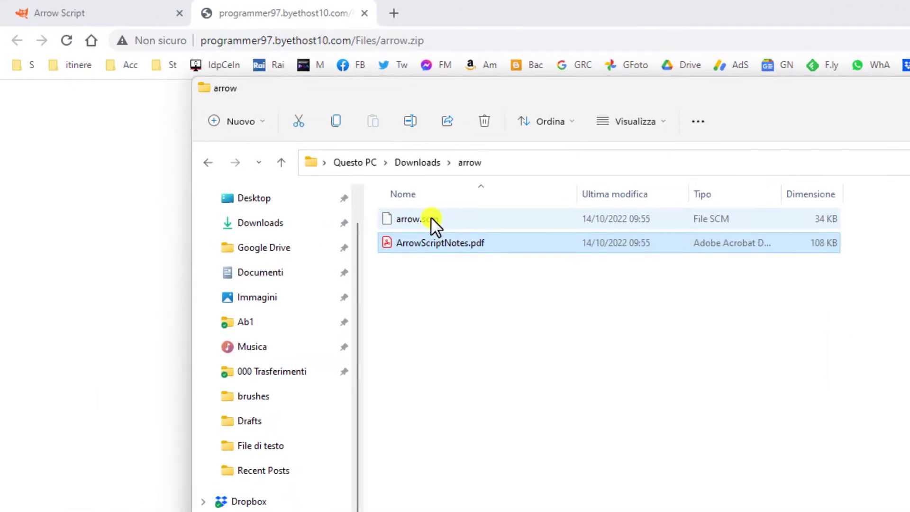
- Select arrow.scm, close the arrow.zip download tab in Chrome, and return to GIMP
{"action": "left_click", "coordinate": [264, 133]}
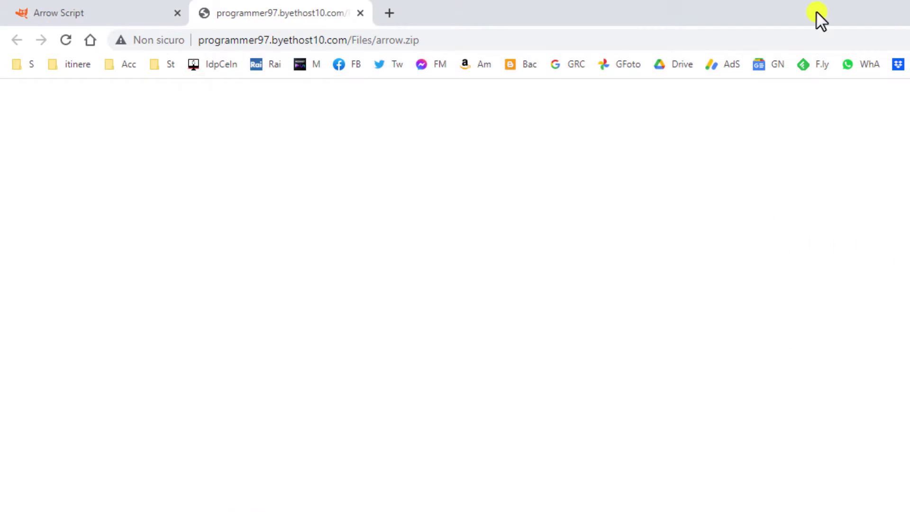
{"action": "left_click", "coordinate": [362, 13]}
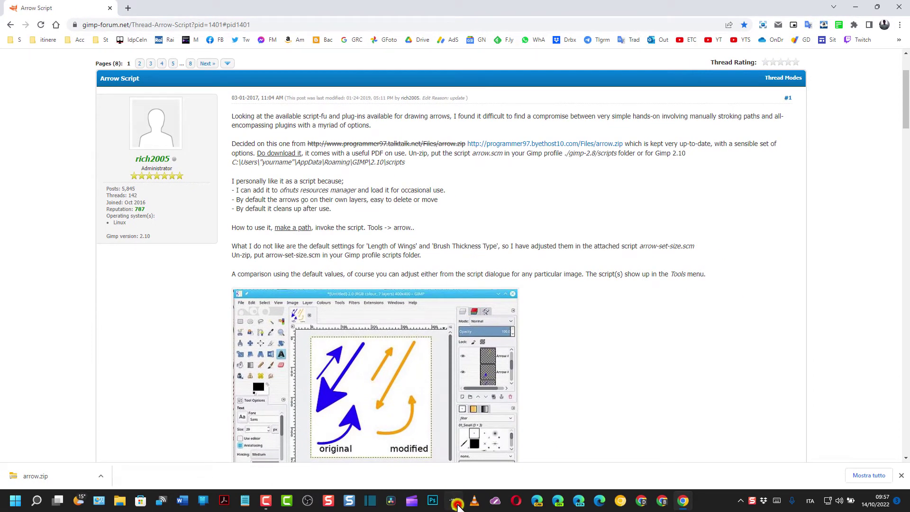
{"action": "left_click", "coordinate": [456, 503]}
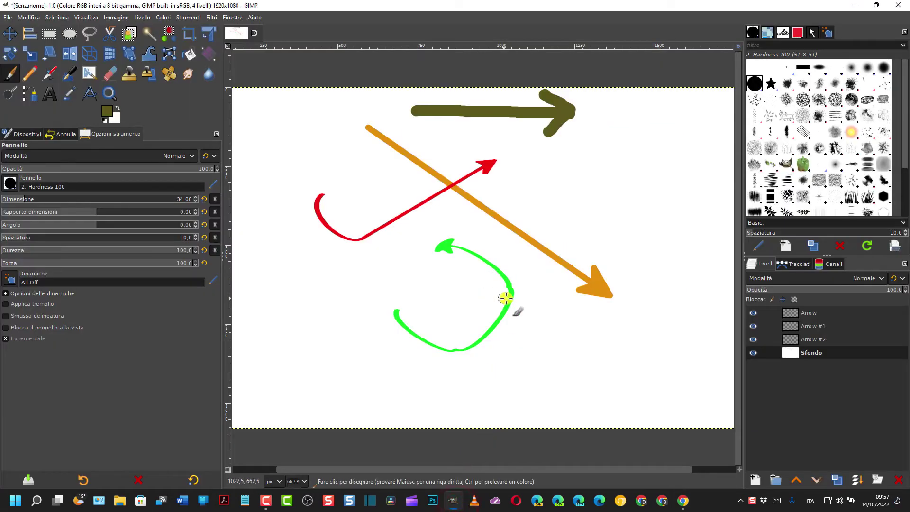
- Show the Script-Fu Scripts folder paths in Preferences > Folders and select the first one
{"action": "left_click", "coordinate": [30, 18]}
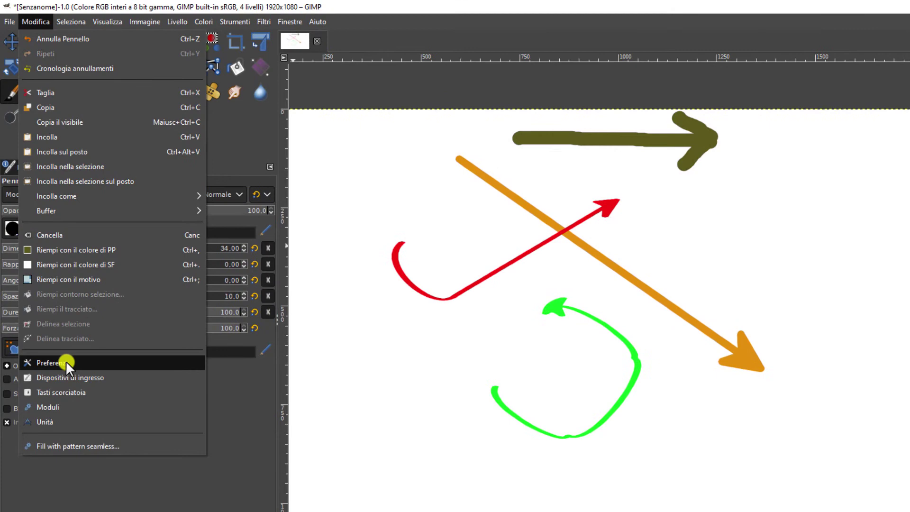
{"action": "left_click", "coordinate": [66, 360]}
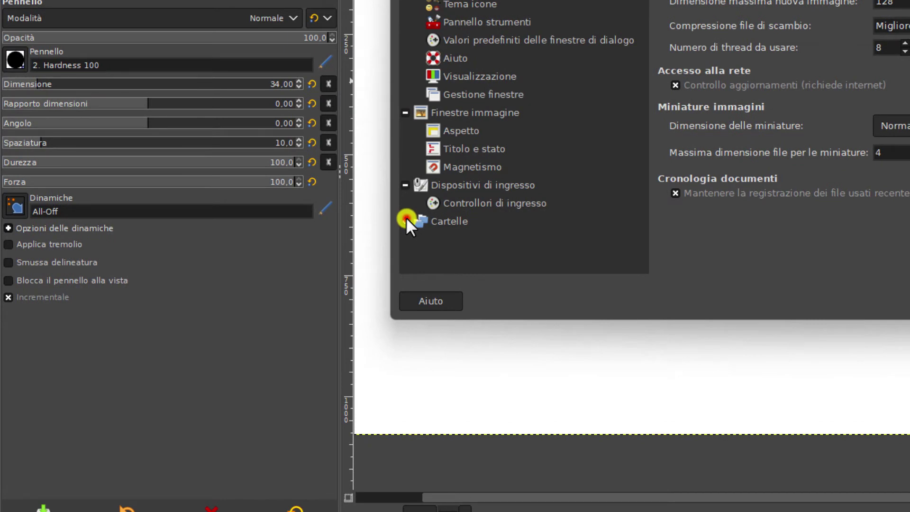
{"action": "left_click", "coordinate": [406, 218]}
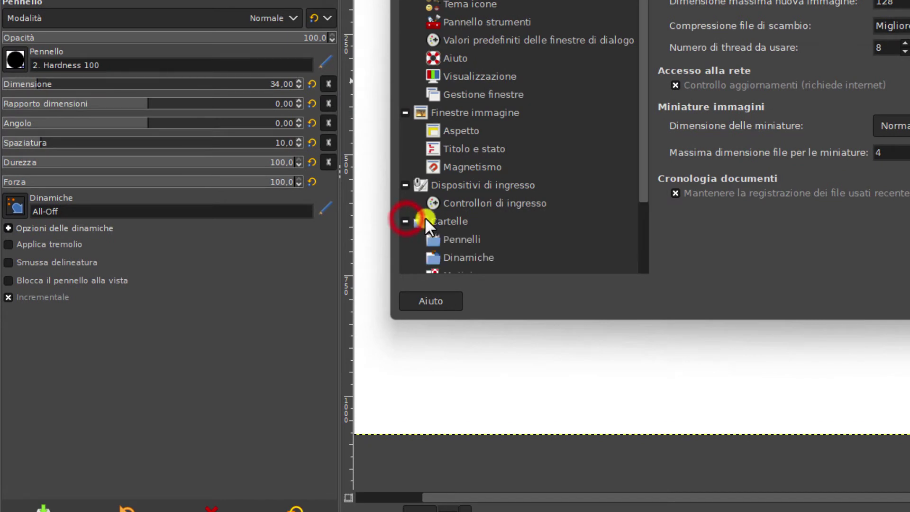
{"action": "scroll", "coordinate": [514, 159], "scroll_direction": "down", "scroll_amount": 5}
{"action": "scroll", "coordinate": [515, 159], "scroll_direction": "down", "scroll_amount": 3}
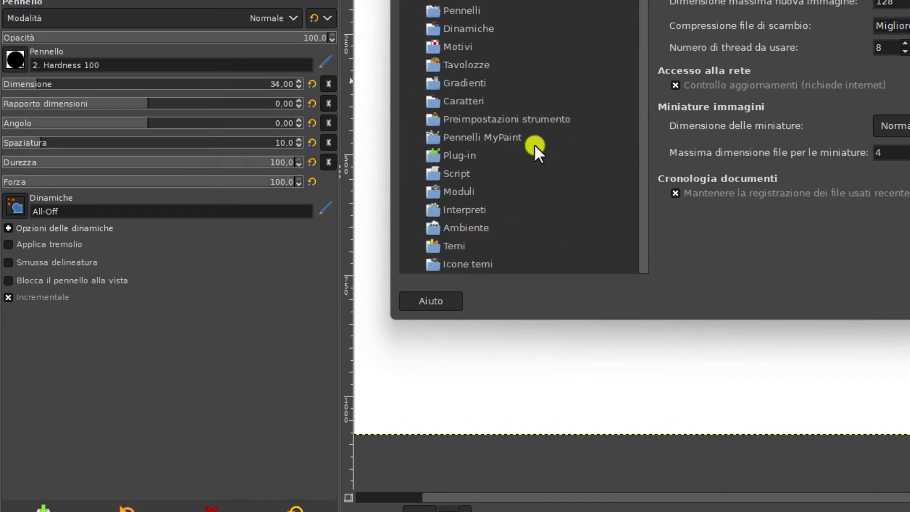
{"action": "left_click", "coordinate": [457, 8]}
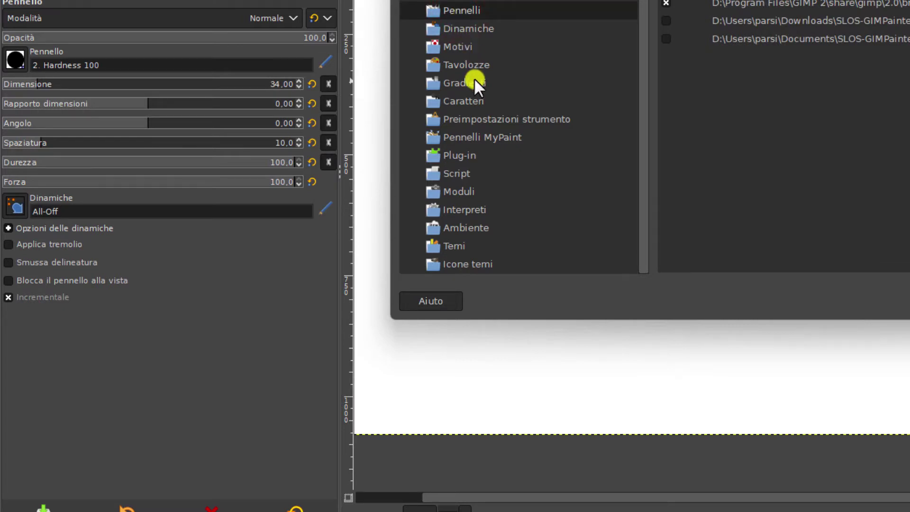
{"action": "left_click", "coordinate": [475, 158]}
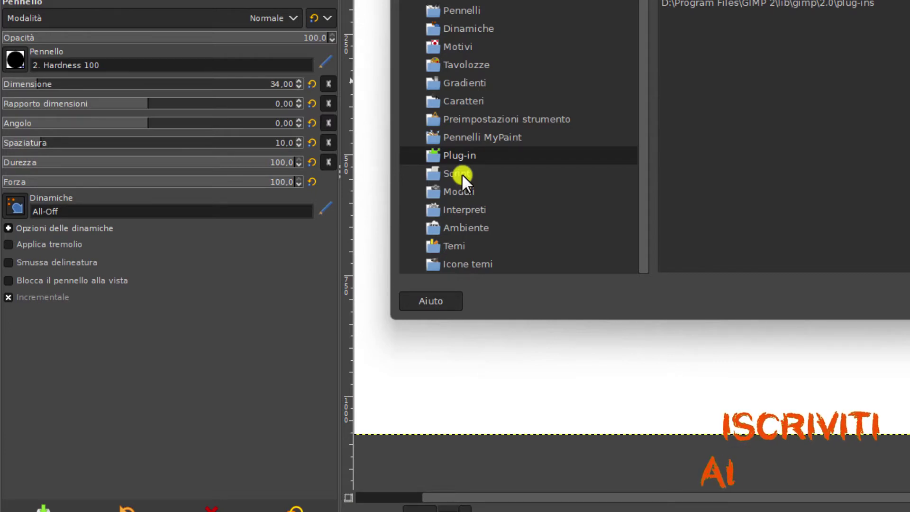
{"action": "left_click", "coordinate": [462, 173]}
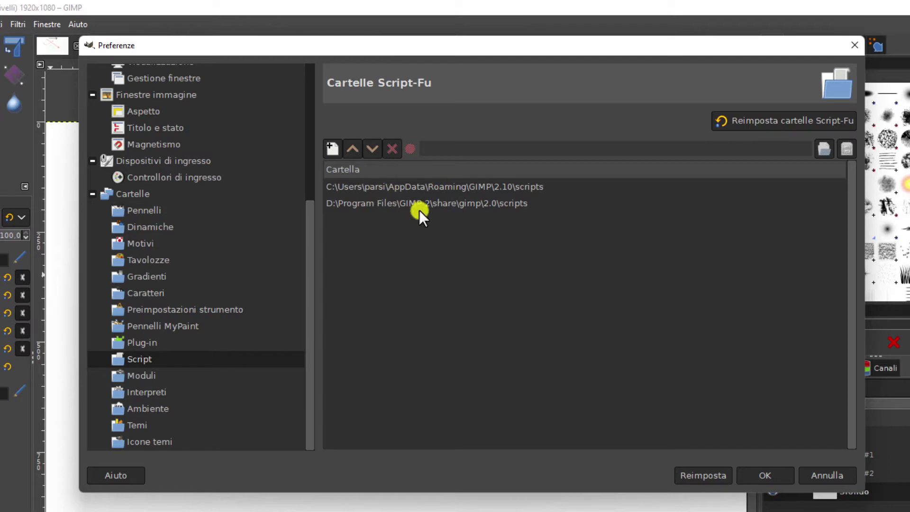
{"action": "left_click", "coordinate": [423, 188]}
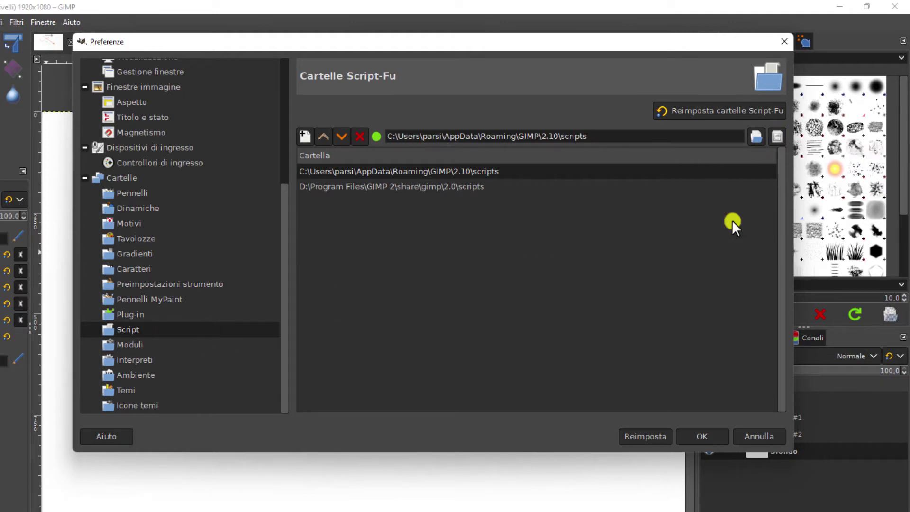
- Open GIMP's AppData scripts folder in File Explorer and snap it to the right half
{"action": "left_click", "coordinate": [778, 135]}
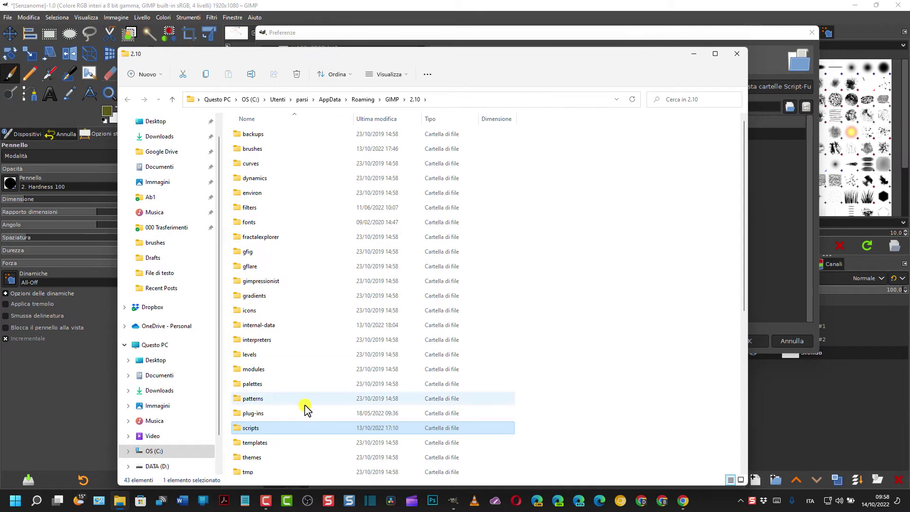
{"action": "scroll", "coordinate": [306, 413], "scroll_direction": "down", "scroll_amount": 2}
{"action": "scroll", "coordinate": [306, 412], "scroll_direction": "down", "scroll_amount": 1}
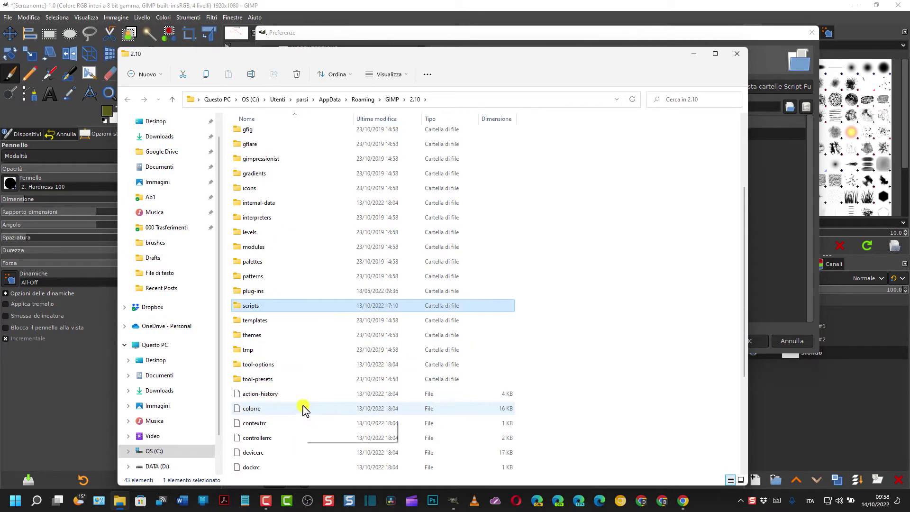
{"action": "double_click", "coordinate": [262, 307]}
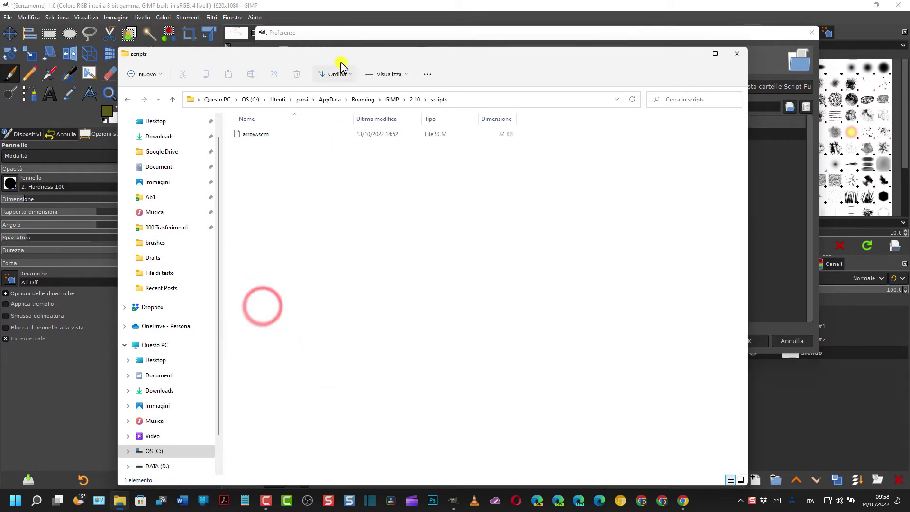
{"action": "left_click_drag", "start_coordinate": [338, 51], "coordinate": [498, 54]}
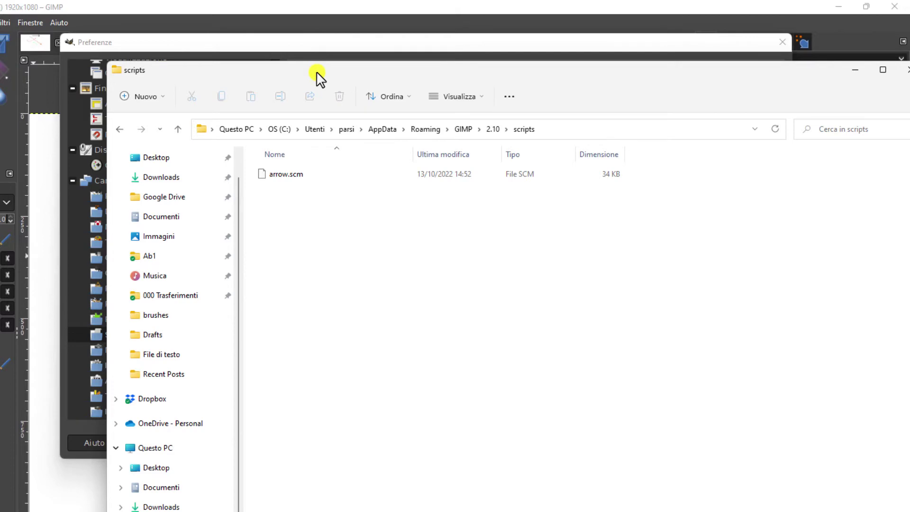
{"action": "left_click_drag", "start_coordinate": [317, 76], "coordinate": [908, 76]}
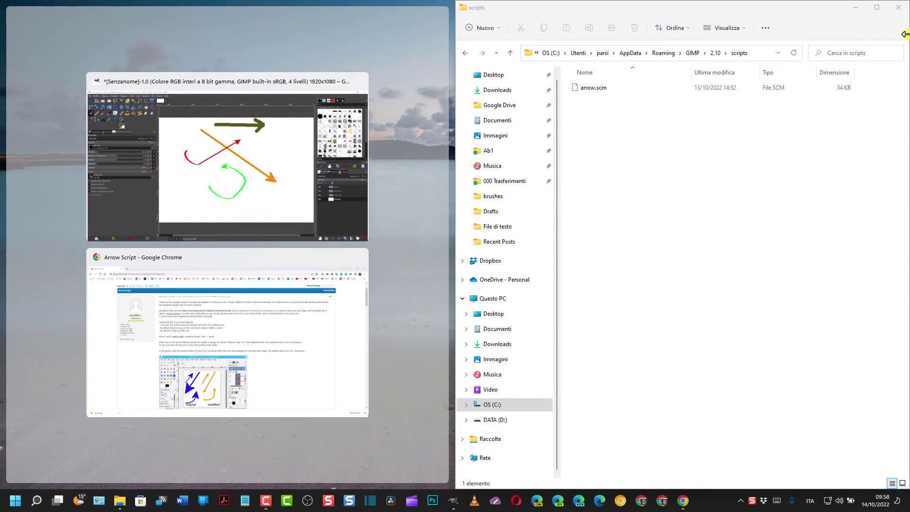
- Open a second Explorer window on Downloads\arrow beside the scripts window
{"action": "right_click", "coordinate": [121, 503]}
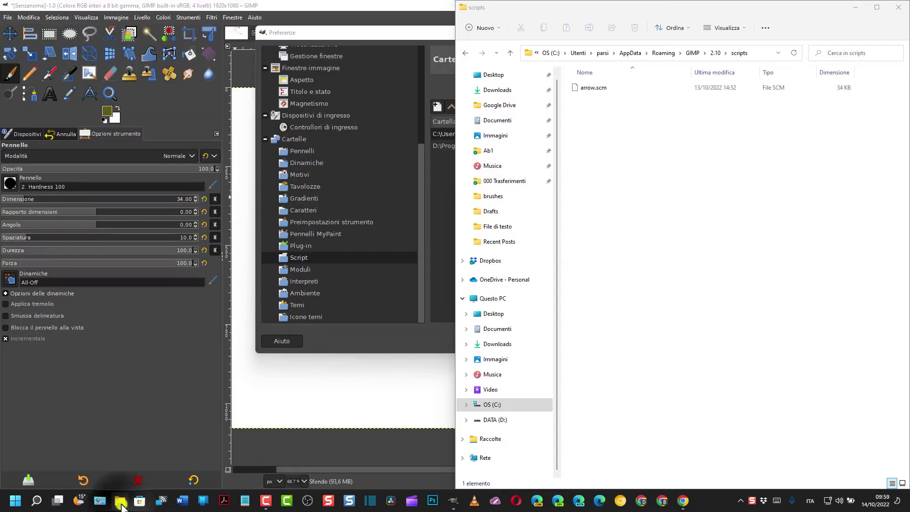
{"action": "left_click", "coordinate": [91, 442]}
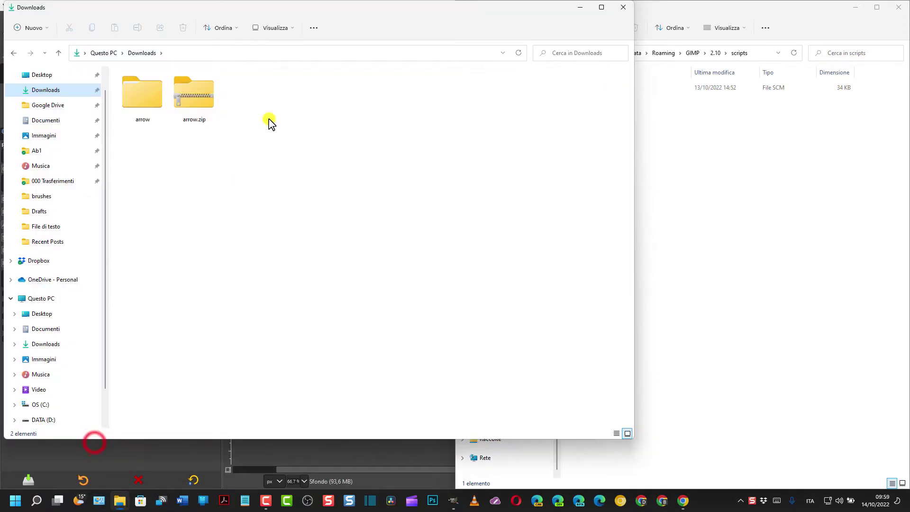
{"action": "left_click", "coordinate": [150, 91]}
{"action": "double_click", "coordinate": [150, 91]}
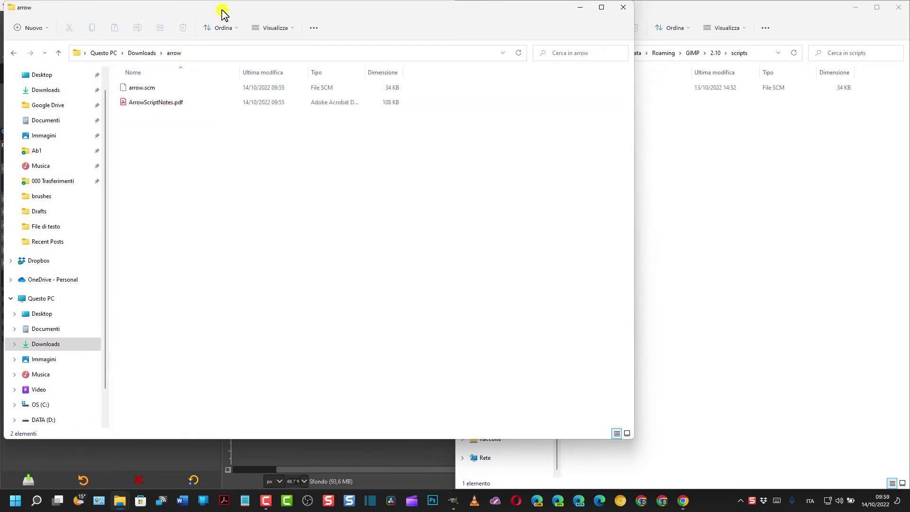
{"action": "left_click_drag", "start_coordinate": [223, 8], "coordinate": [218, 75]}
{"action": "left_click", "coordinate": [129, 151]}
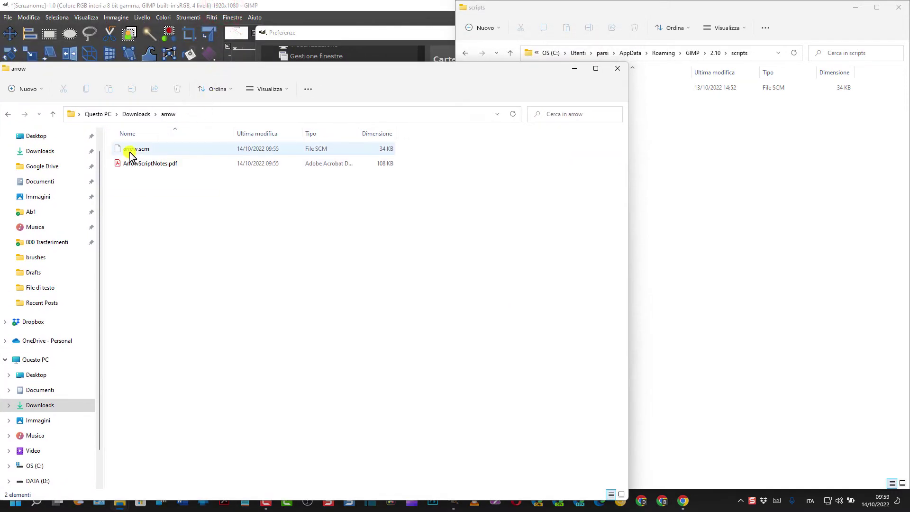
{"action": "left_click", "coordinate": [475, 75]}
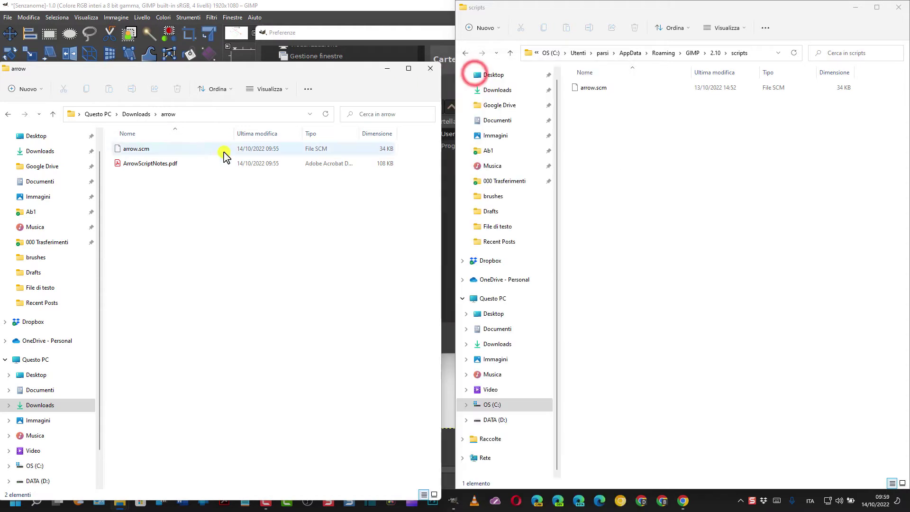
- Ctrl-drag arrow.scm into the scripts folder, then close the arrow folder window
{"action": "left_click", "coordinate": [139, 151]}
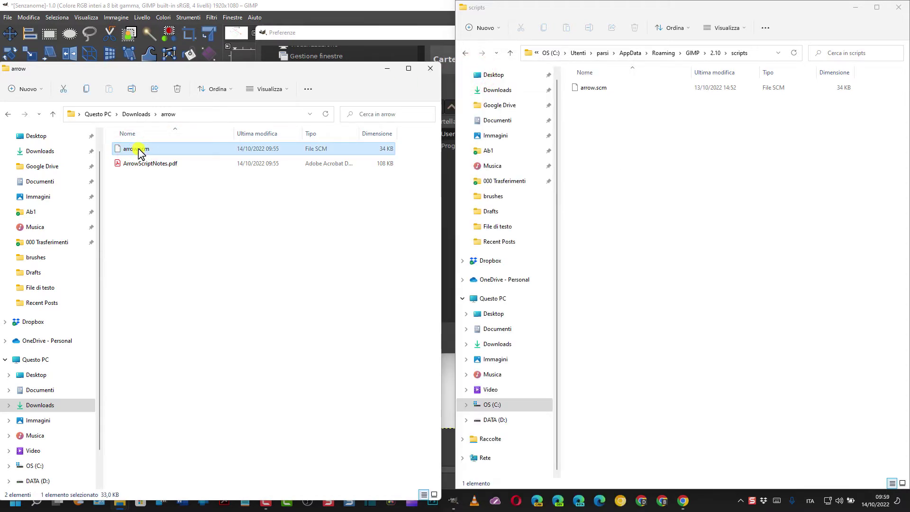
{"action": "key", "text": "ctrl"}
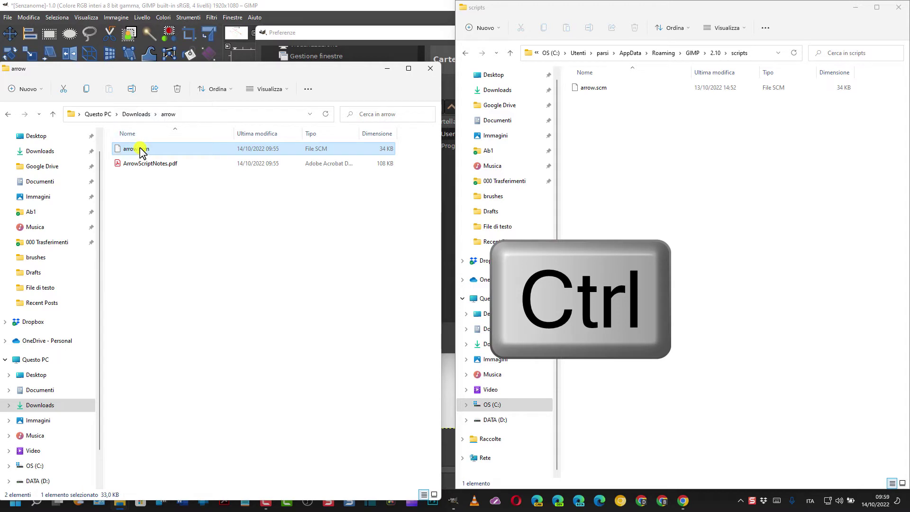
{"action": "left_click_drag", "start_coordinate": [140, 148], "coordinate": [634, 93]}
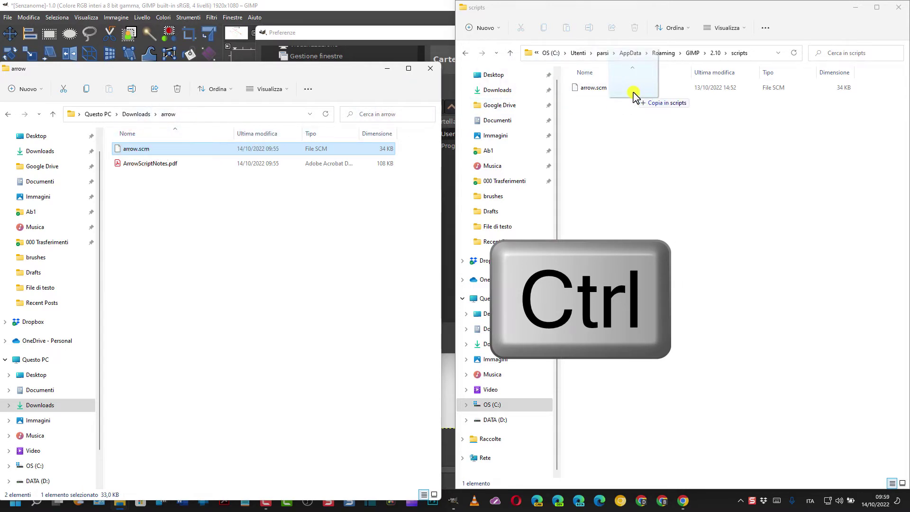
{"action": "mouse_move", "coordinate": [634, 94]}
{"action": "left_mouse_down"}
{"action": "mouse_move", "coordinate": [606, 113]}
{"action": "mouse_move", "coordinate": [661, 103]}
{"action": "mouse_move", "coordinate": [174, 153]}
{"action": "left_mouse_up"}
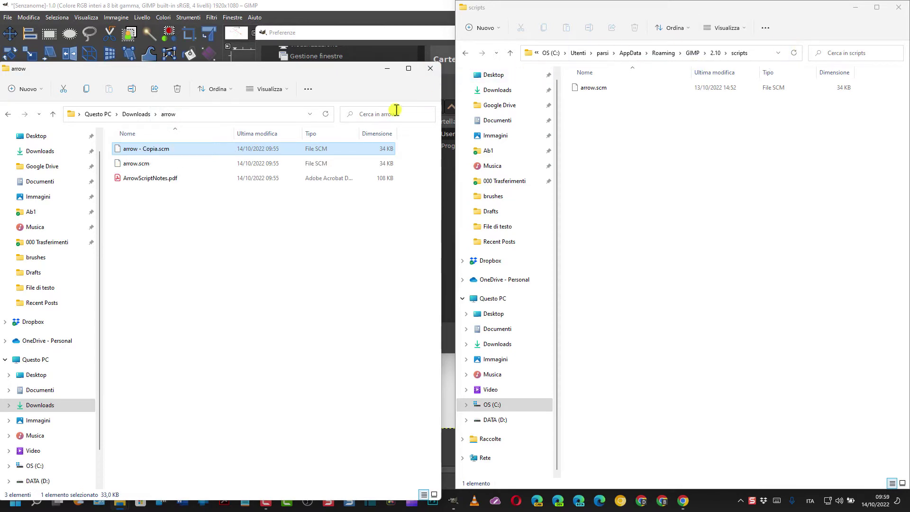
{"action": "left_click", "coordinate": [431, 68]}
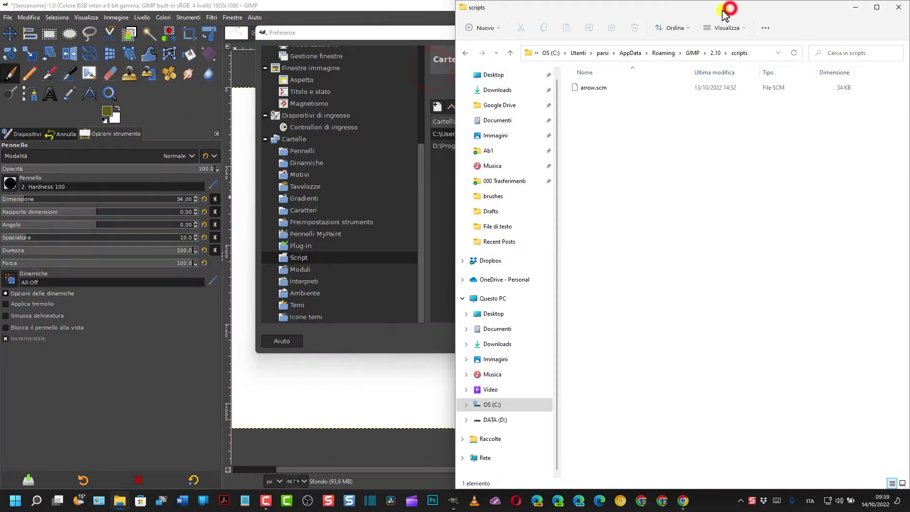
- Close the scripts folder window and confirm GIMP's Preferences with OK
{"action": "left_click_drag", "start_coordinate": [724, 14], "coordinate": [626, 28]}
{"action": "left_click", "coordinate": [794, 25]}
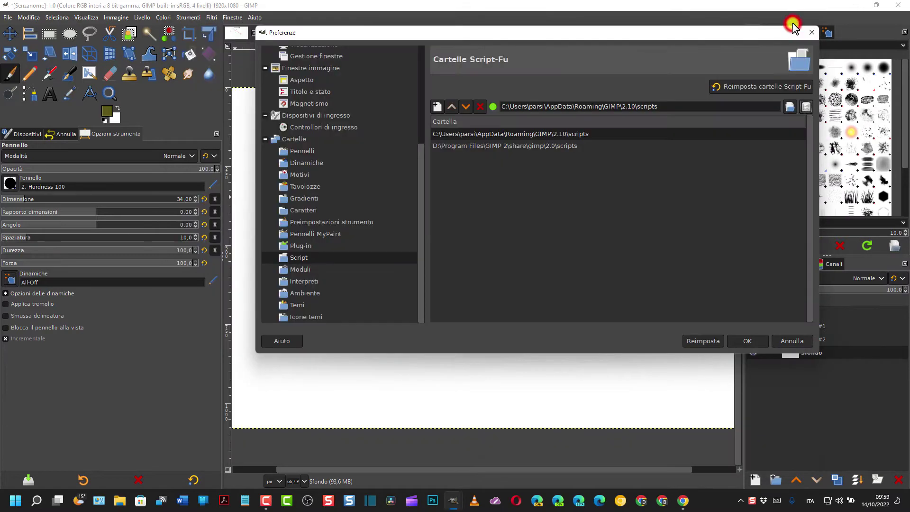
{"action": "left_click", "coordinate": [755, 342]}
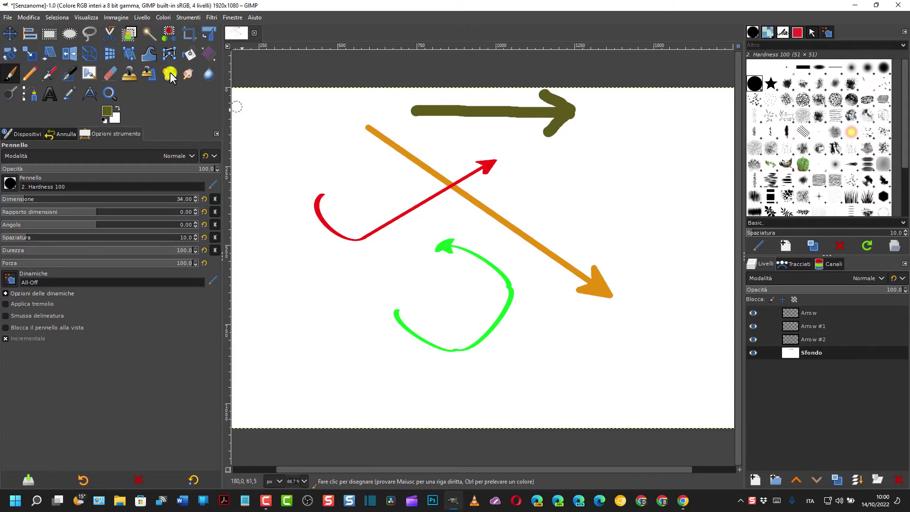
- Create a new 1920×1080 image filled with White, then check the Tools menu for Arrow
{"action": "left_click", "coordinate": [8, 18]}
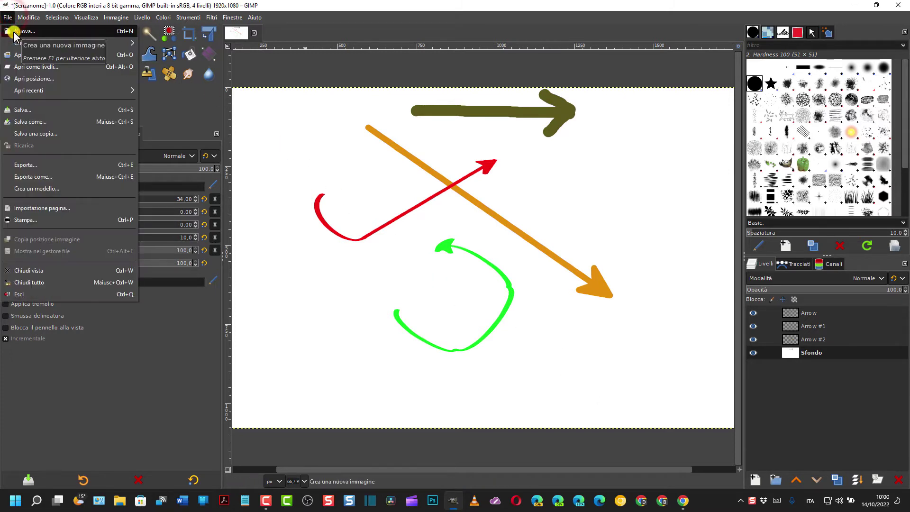
{"action": "left_click", "coordinate": [14, 32]}
{"action": "left_click", "coordinate": [329, 146]}
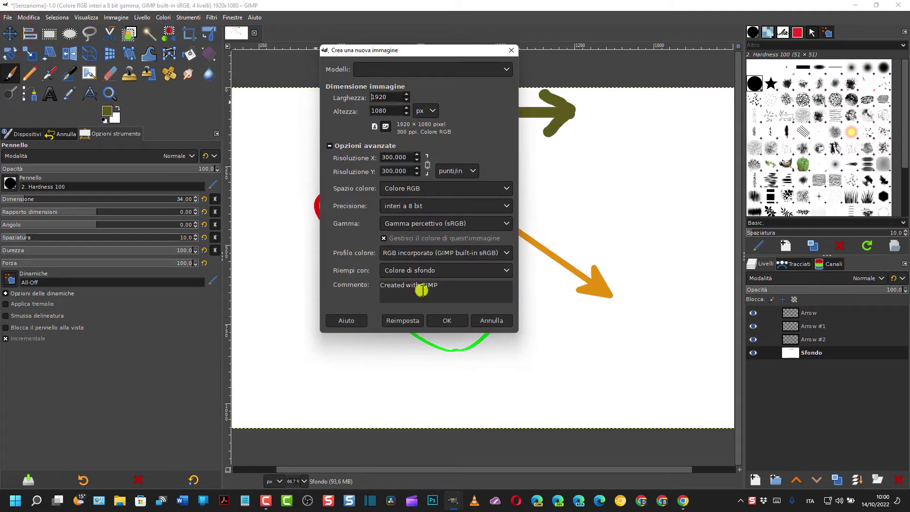
{"action": "left_click", "coordinate": [506, 270]}
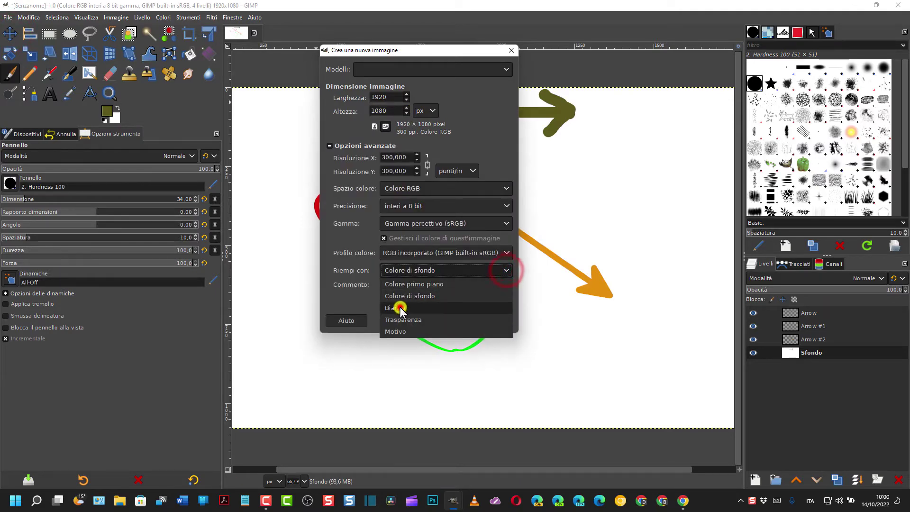
{"action": "left_click", "coordinate": [445, 309]}
{"action": "left_click", "coordinate": [450, 320]}
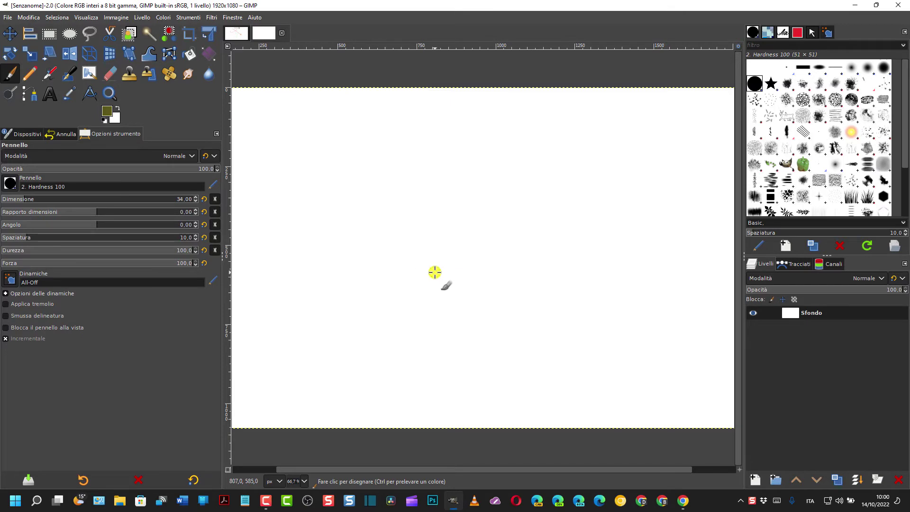
{"action": "left_click", "coordinate": [188, 18]}
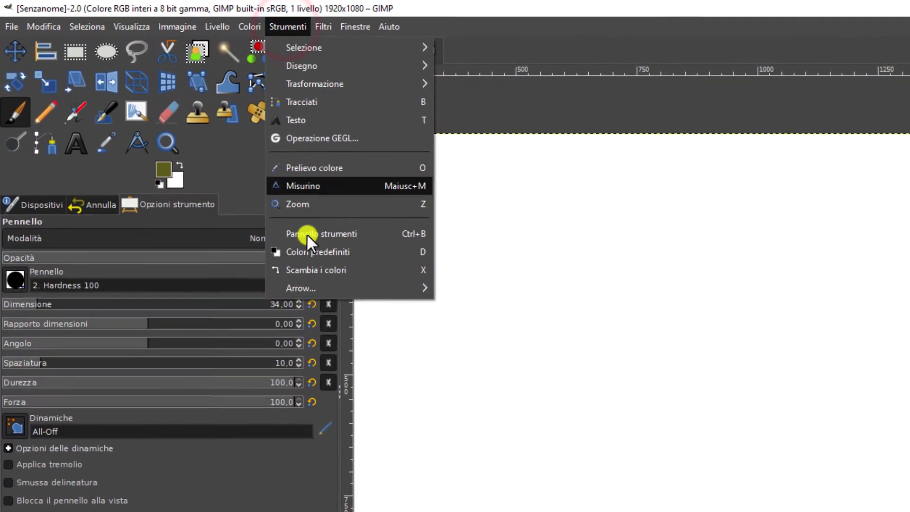
{"action": "mouse_move", "coordinate": [196, 189]}
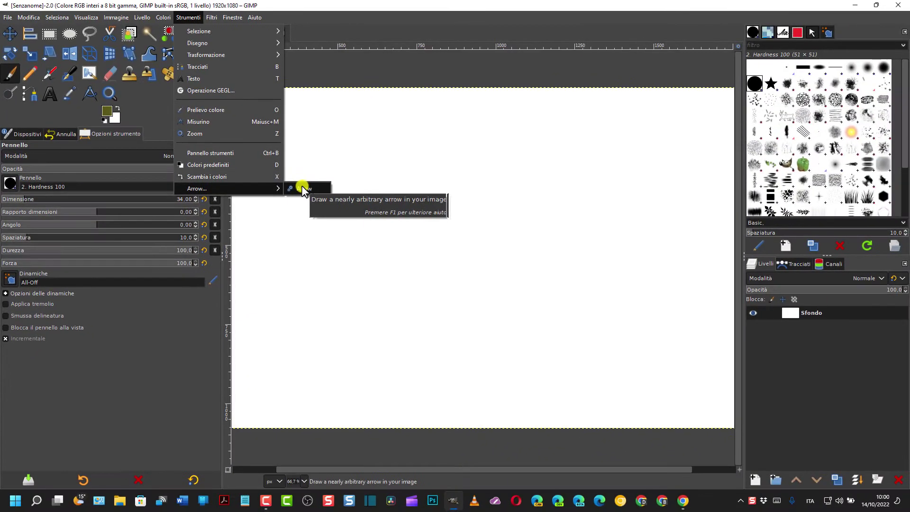
{"action": "left_click", "coordinate": [113, 351]}
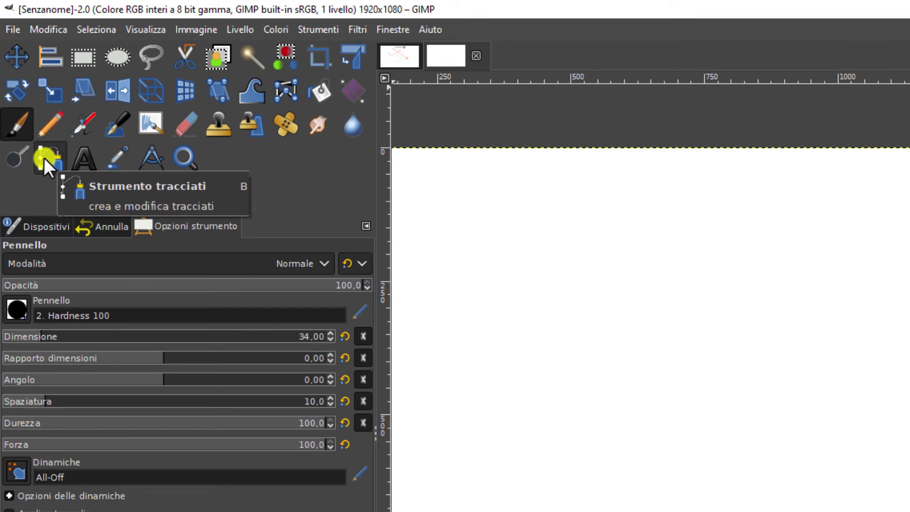
- Activate the Paths tool with B, briefly switching to the Move tool and back
{"action": "key", "text": "b"}
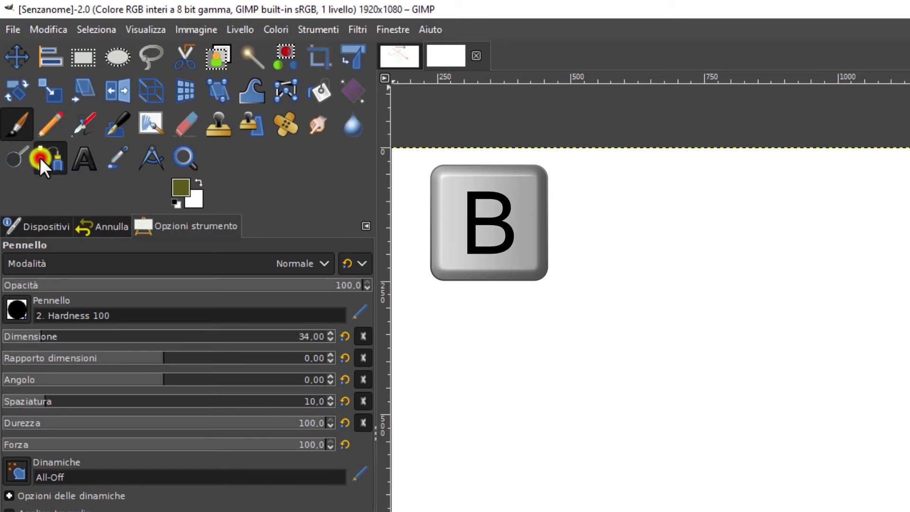
{"action": "left_click", "coordinate": [40, 157]}
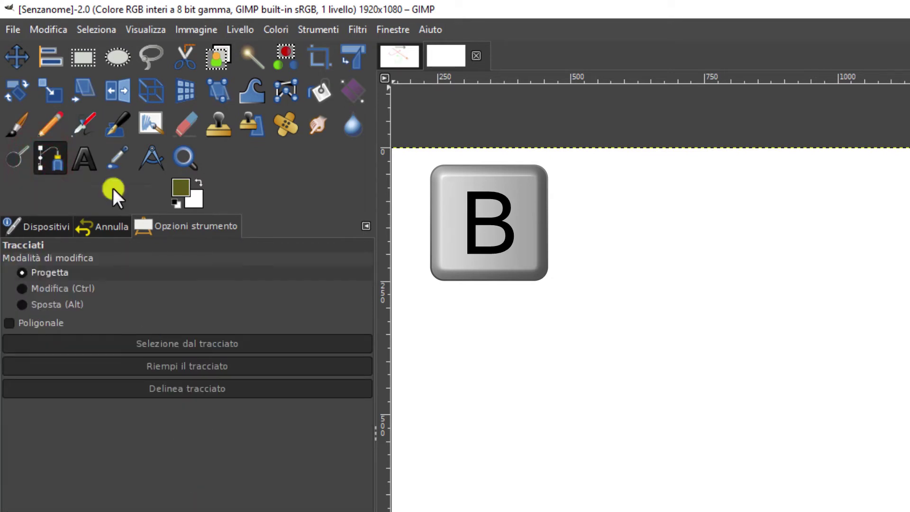
{"action": "left_click", "coordinate": [7, 54]}
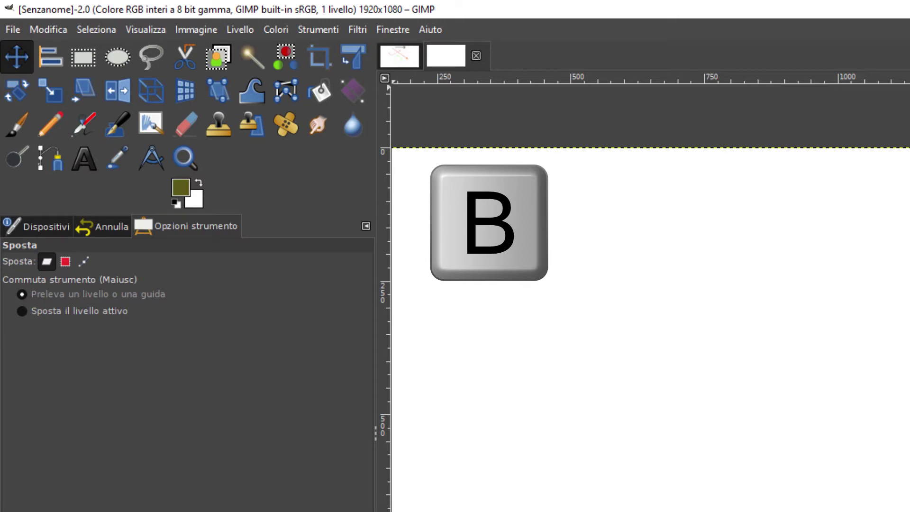
{"action": "key", "text": "b"}
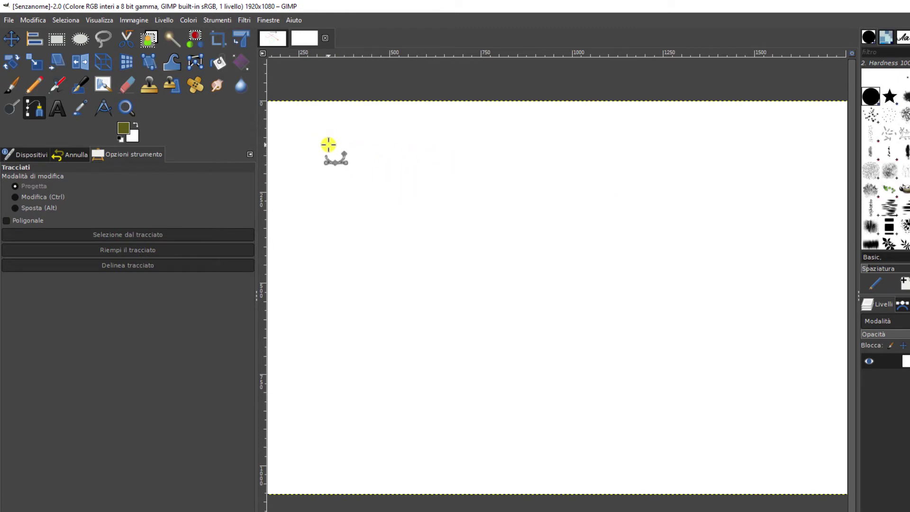
- Set the foreground colour to red and draw a two-point path near the top-left
{"action": "left_click", "coordinate": [122, 129]}
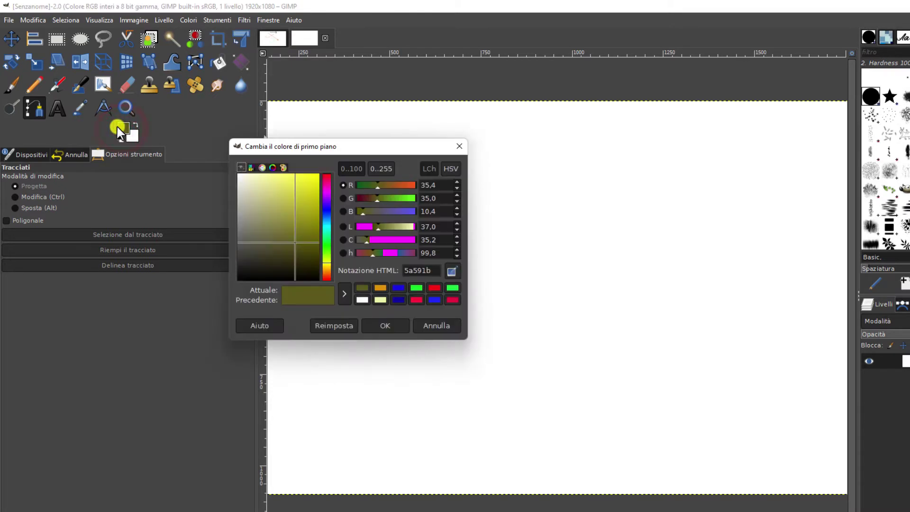
{"action": "left_click", "coordinate": [435, 287]}
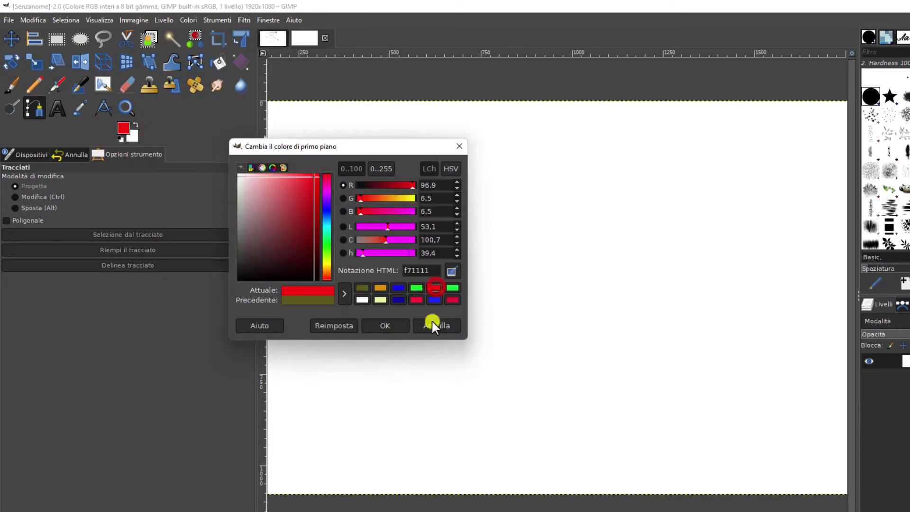
{"action": "left_click", "coordinate": [392, 325]}
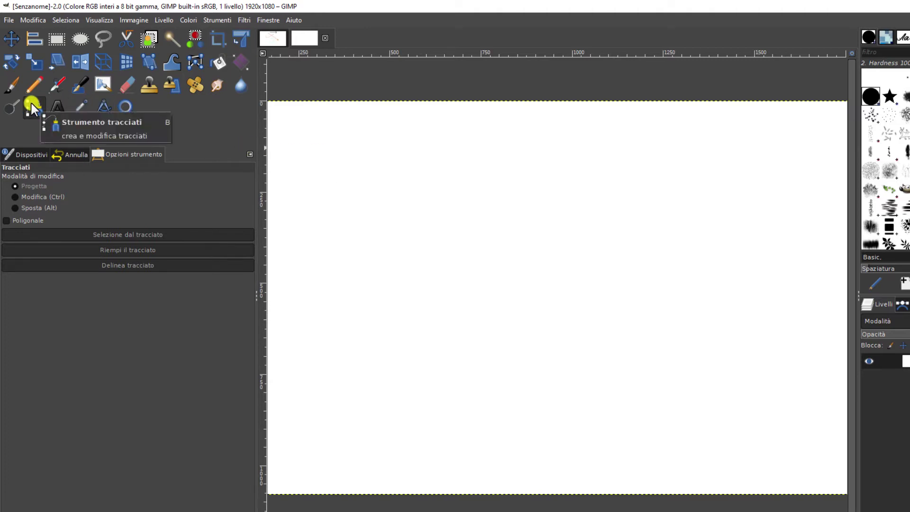
{"action": "left_click", "coordinate": [351, 135]}
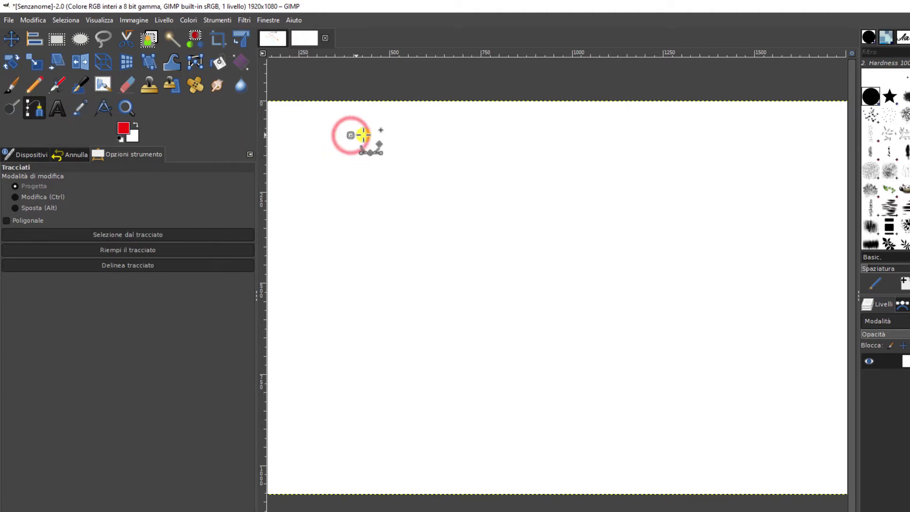
{"action": "left_click", "coordinate": [459, 134]}
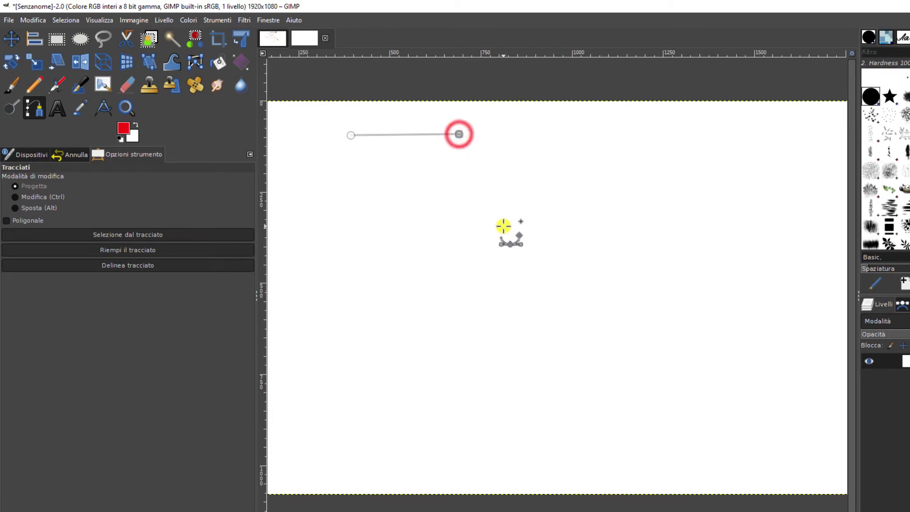
- Run the Arrow script with defaults reset, thickness 15, and the arrow head at the first path point
{"action": "left_click", "coordinate": [210, 18]}
{"action": "mouse_move", "coordinate": [242, 218]}
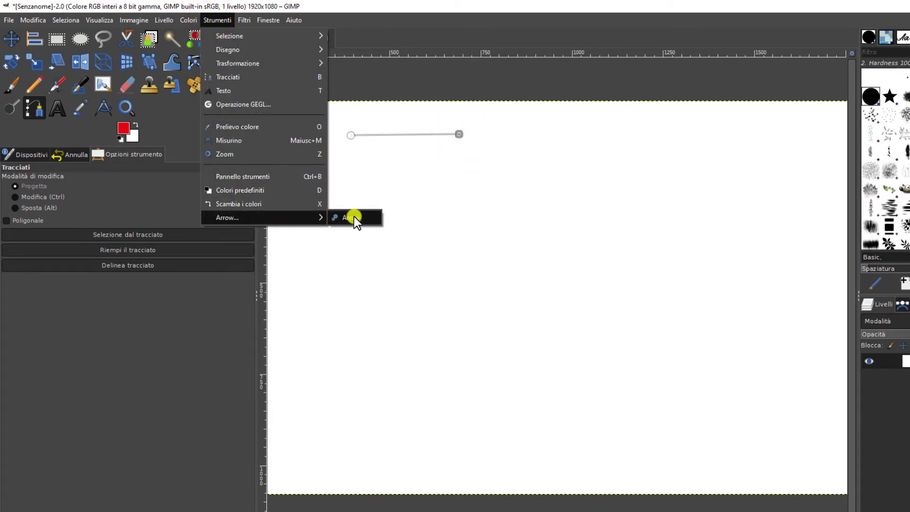
{"action": "left_click", "coordinate": [354, 217]}
{"action": "left_click_drag", "start_coordinate": [533, 163], "coordinate": [660, 121]}
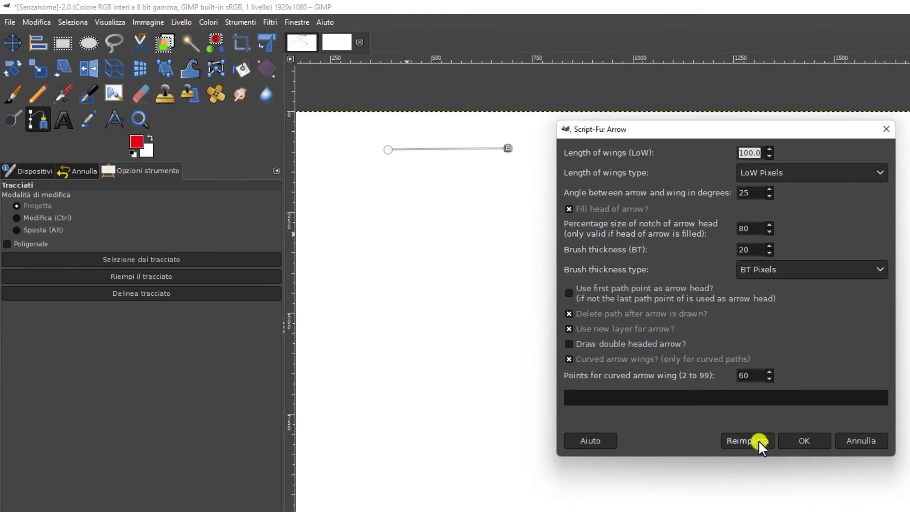
{"action": "left_click", "coordinate": [758, 440]}
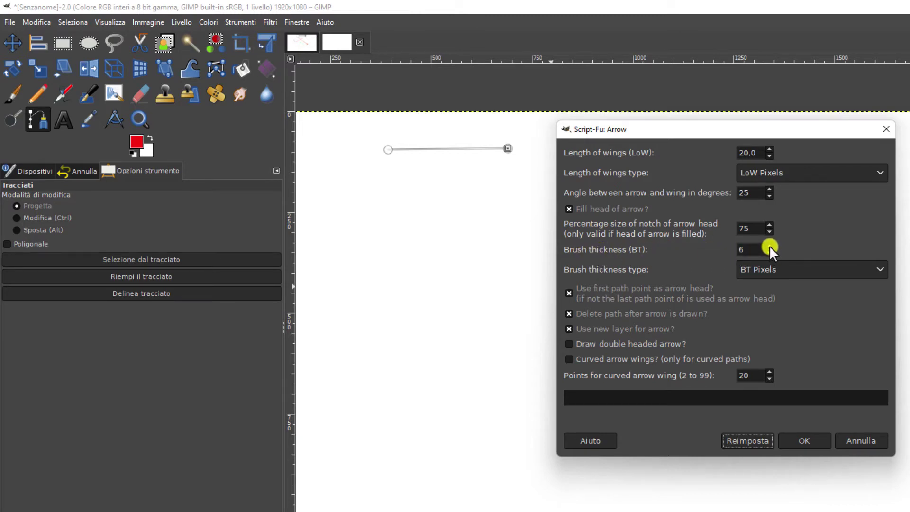
{"action": "left_click", "coordinate": [769, 245]}
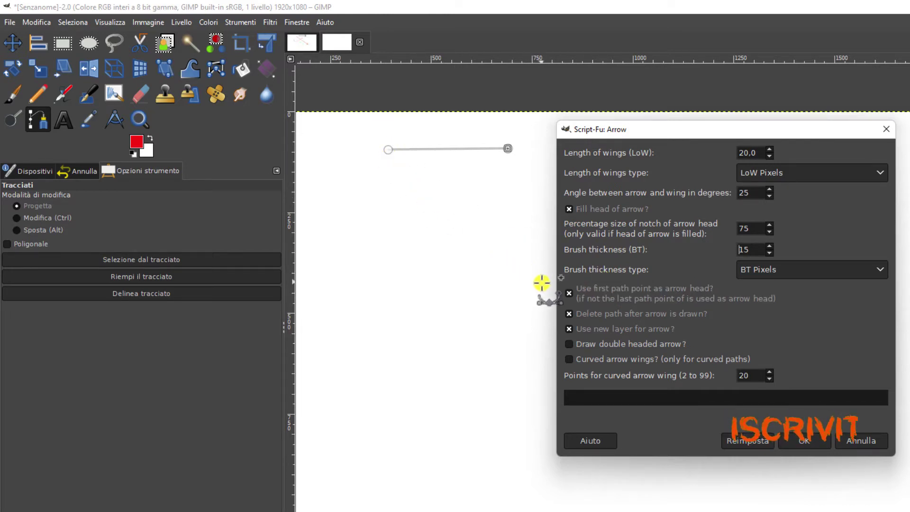
{"action": "left_click", "coordinate": [570, 294]}
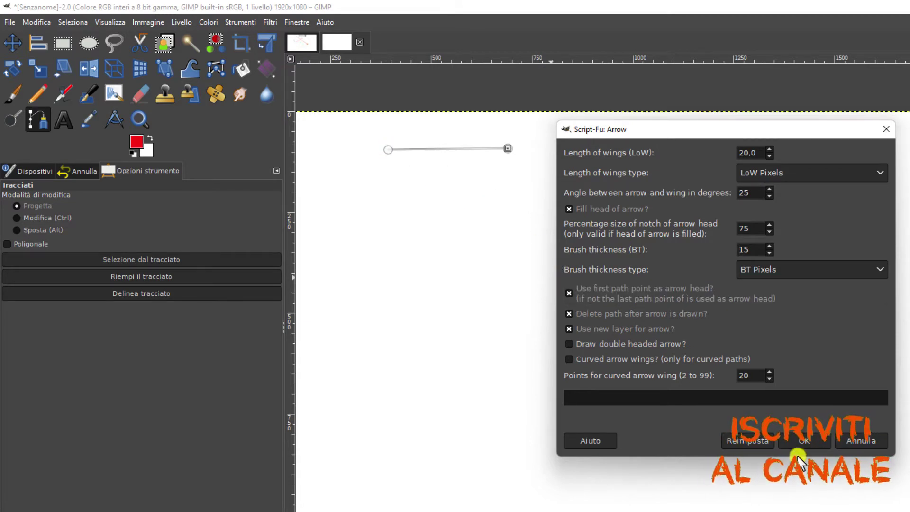
{"action": "left_click", "coordinate": [806, 441]}
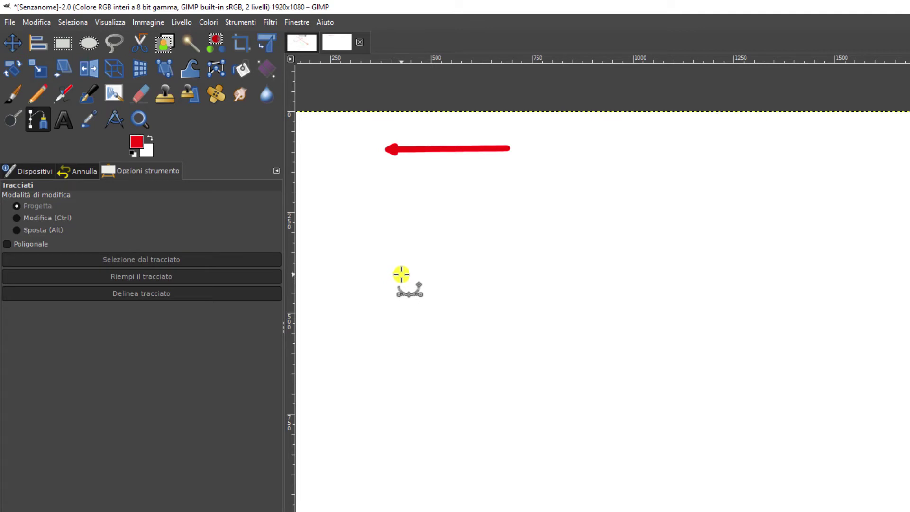
- Set the foreground colour to blue and draw a two-point path right of the red arrow
{"action": "left_click", "coordinate": [136, 142]}
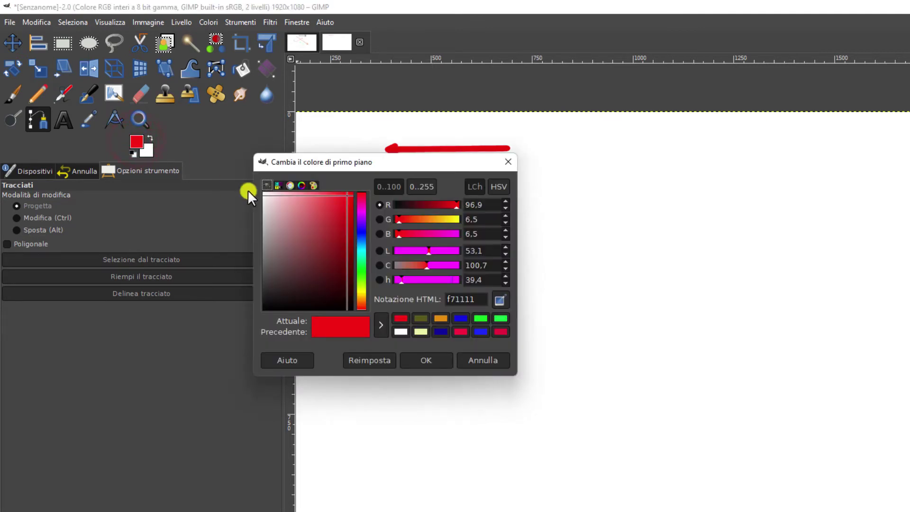
{"action": "left_click", "coordinate": [486, 332]}
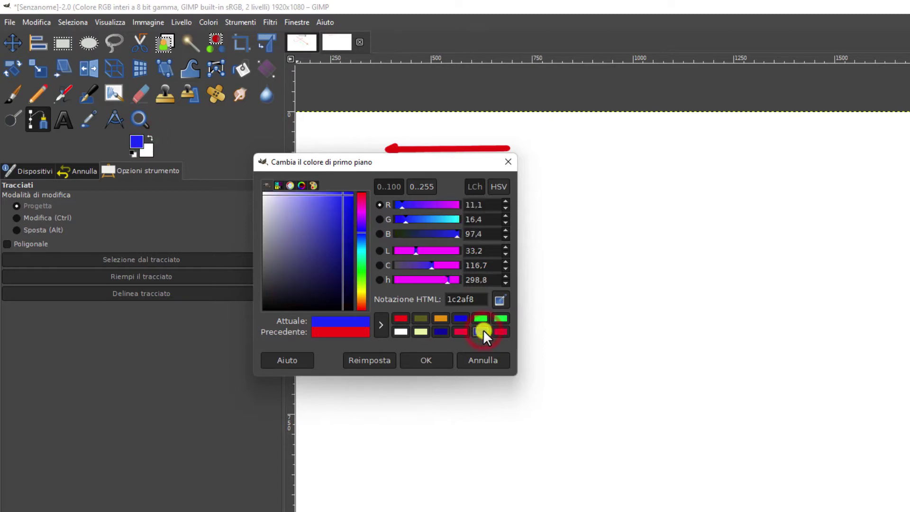
{"action": "left_click", "coordinate": [439, 362]}
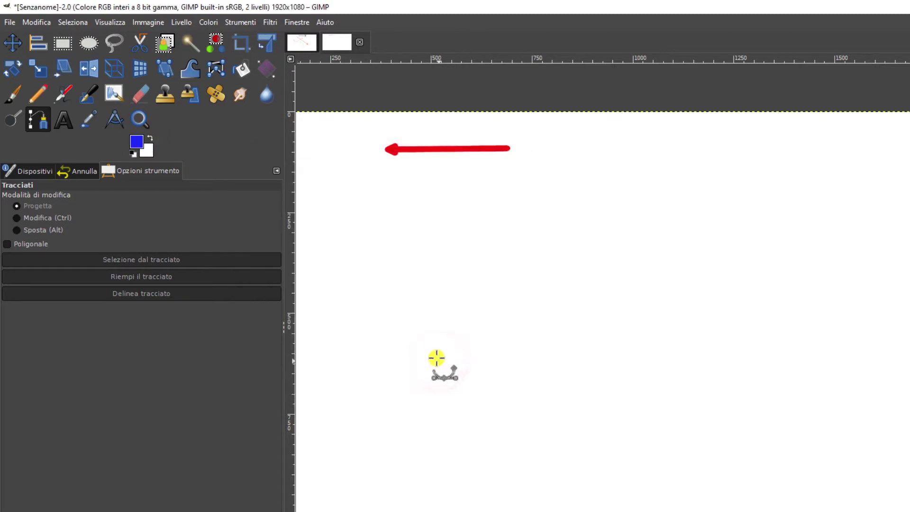
{"action": "left_click", "coordinate": [37, 123]}
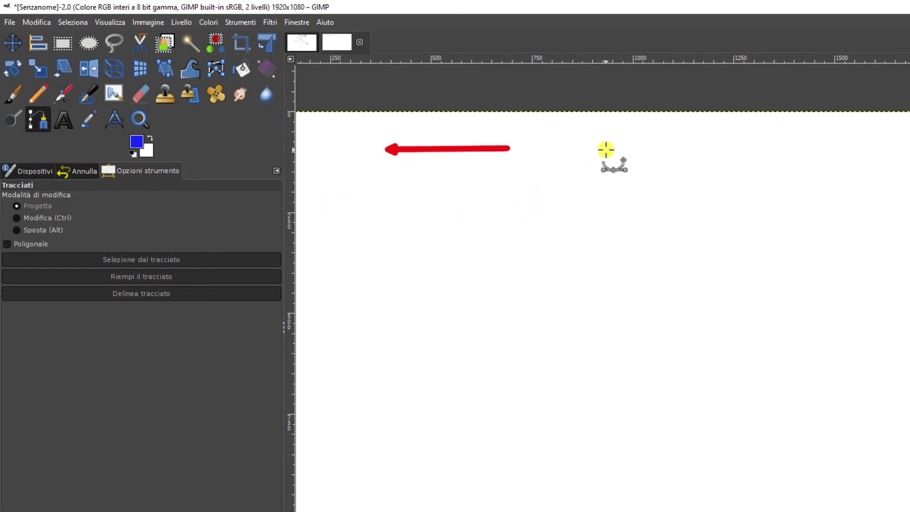
{"action": "left_click", "coordinate": [626, 148]}
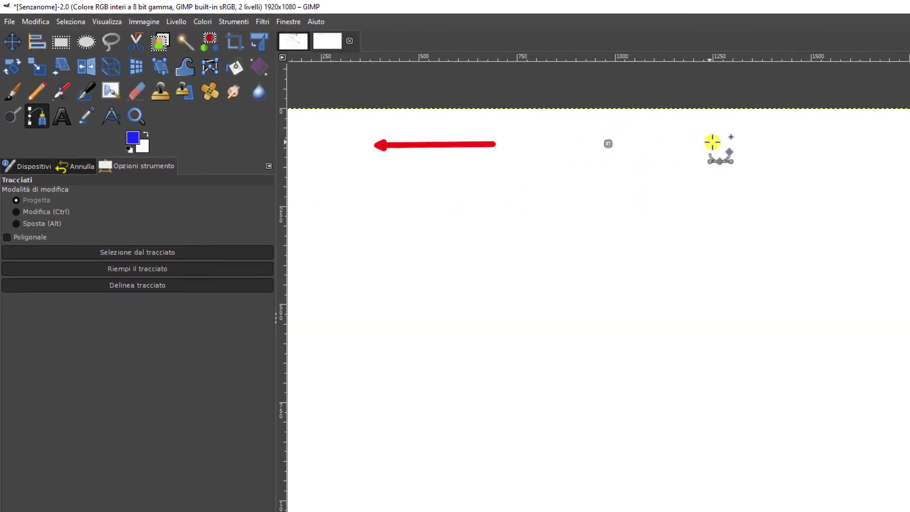
{"action": "left_click", "coordinate": [747, 150]}
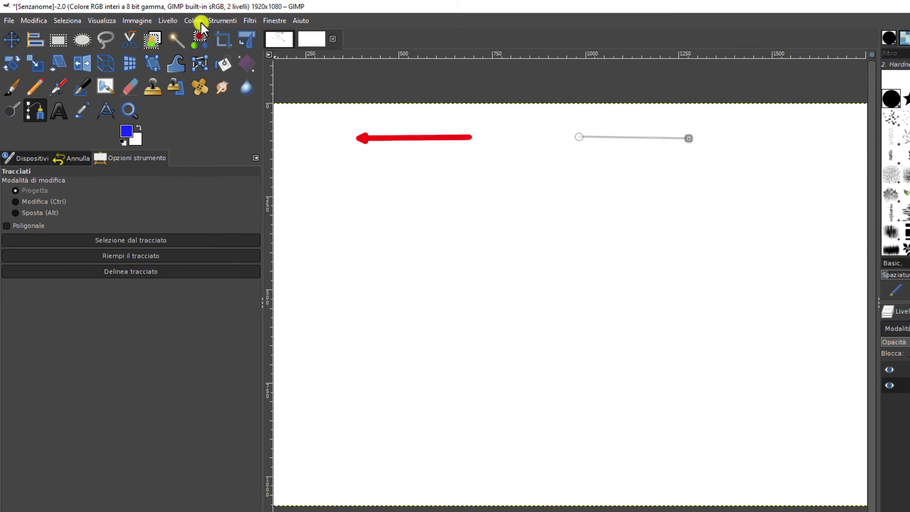
- Run the Arrow script with wing length 60, angle 15, thickness 25 on a new layer
{"action": "left_click", "coordinate": [223, 21]}
{"action": "mouse_move", "coordinate": [233, 223]}
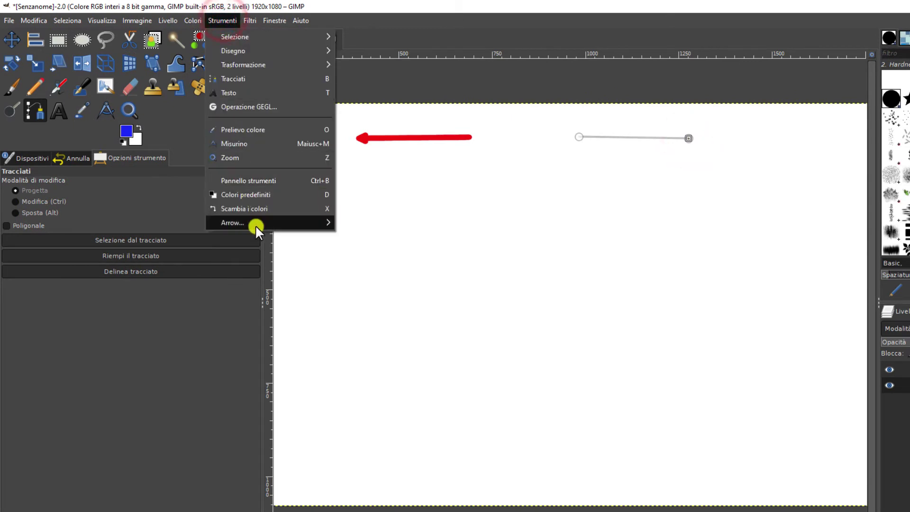
{"action": "left_click", "coordinate": [358, 224]}
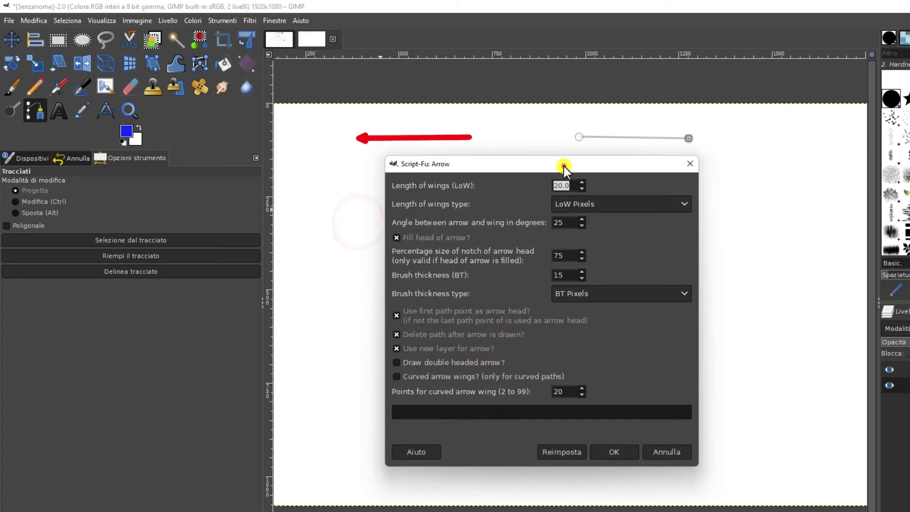
{"action": "left_click_drag", "start_coordinate": [564, 164], "coordinate": [581, 168]}
{"action": "type", "text": "60"}
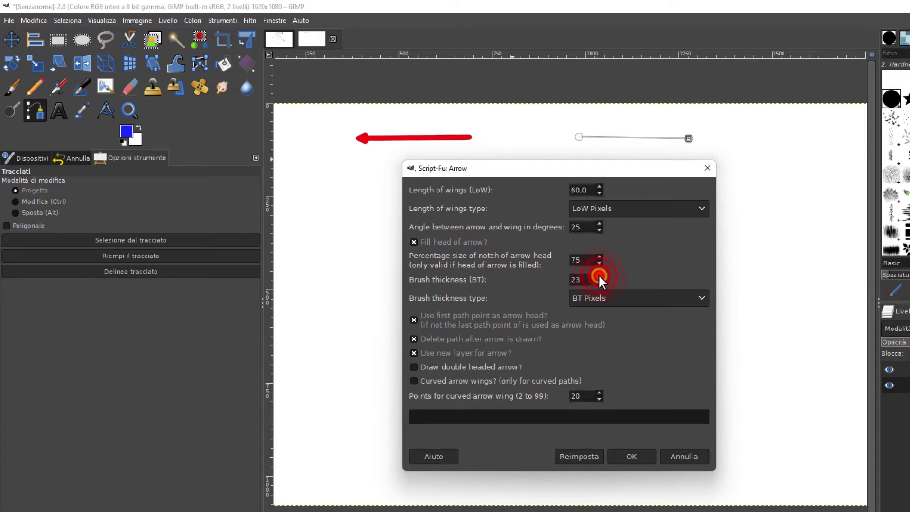
{"action": "left_click", "coordinate": [414, 318]}
{"action": "left_click", "coordinate": [415, 318]}
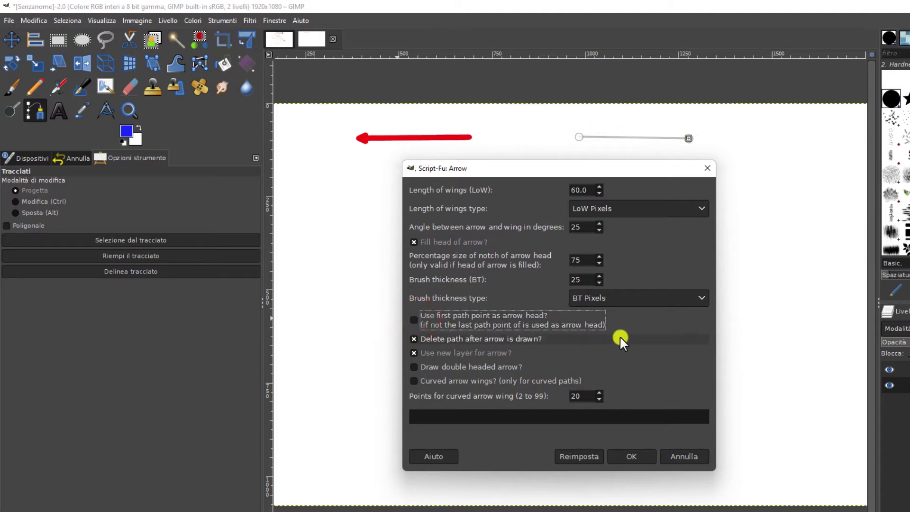
{"action": "double_click", "coordinate": [599, 231]}
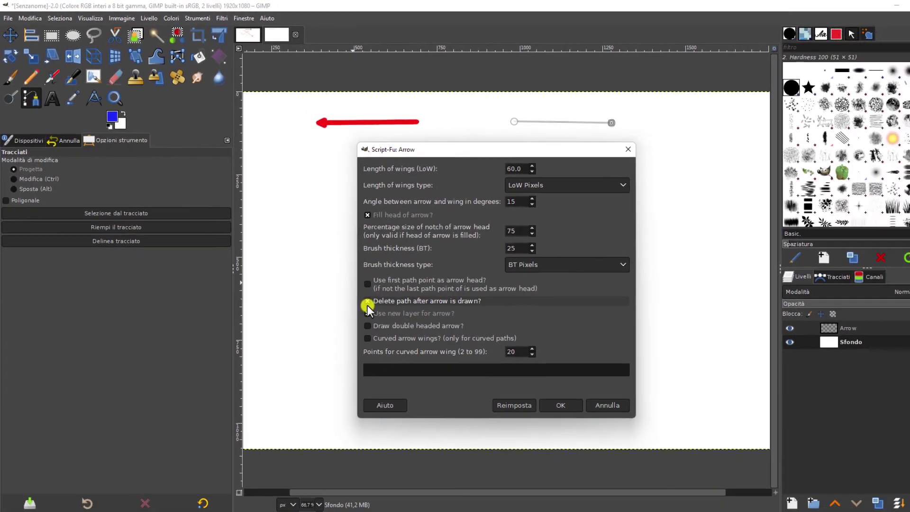
{"action": "left_click", "coordinate": [349, 299]}
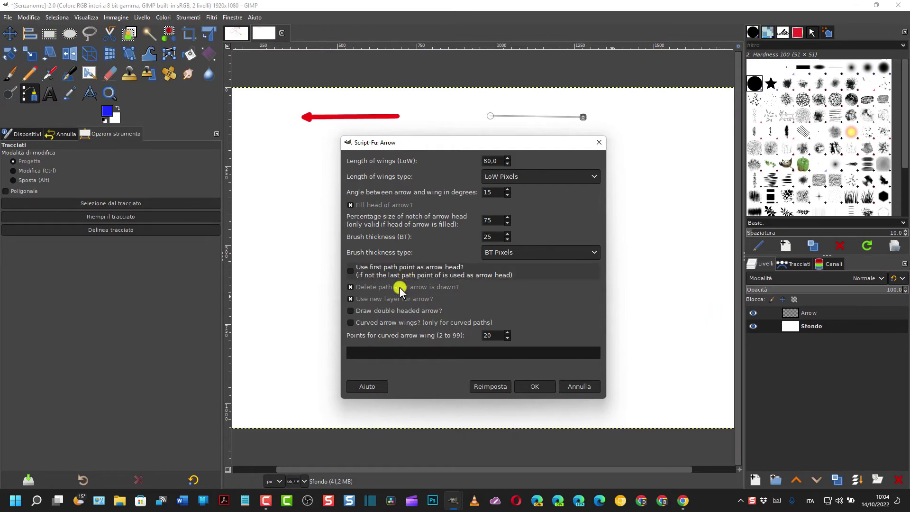
{"action": "left_click", "coordinate": [538, 386]}
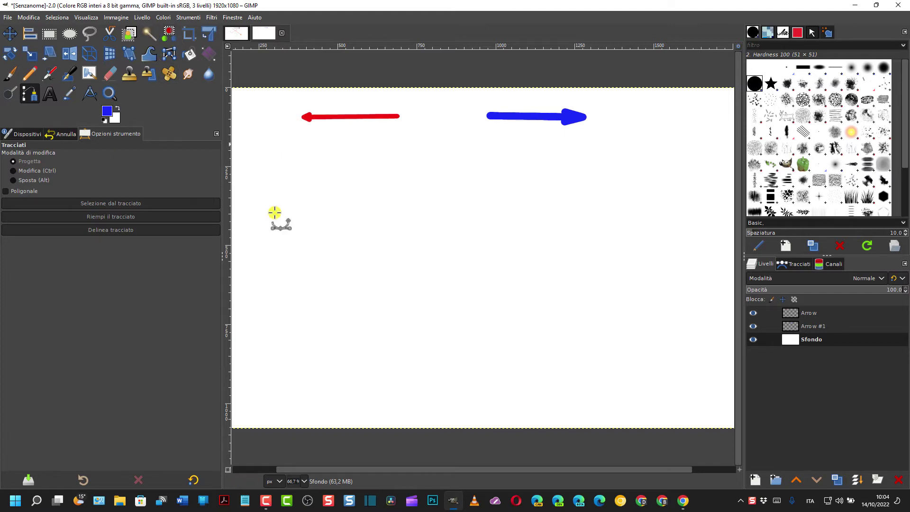
- Draw a path below the red arrow and render a double-headed arrow: wing length 55, angle 25, thickness 20
{"action": "left_click", "coordinate": [293, 191]}
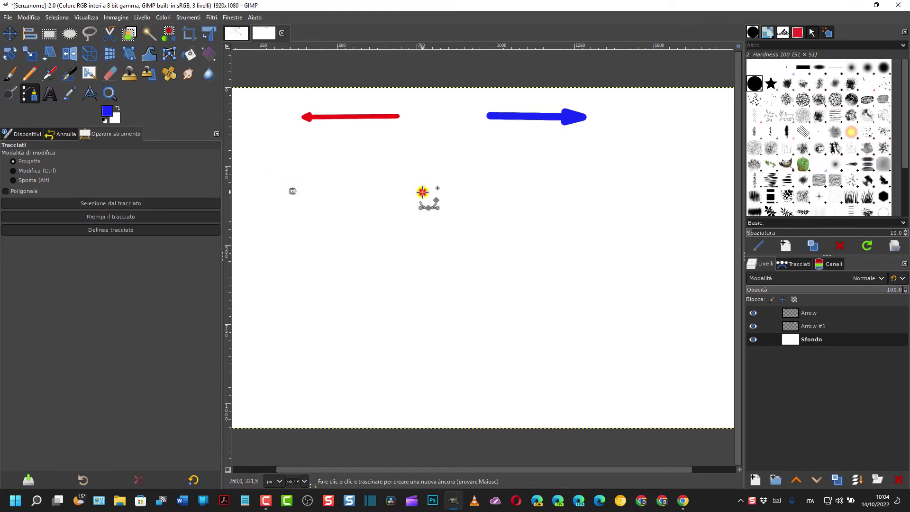
{"action": "left_click", "coordinate": [423, 192]}
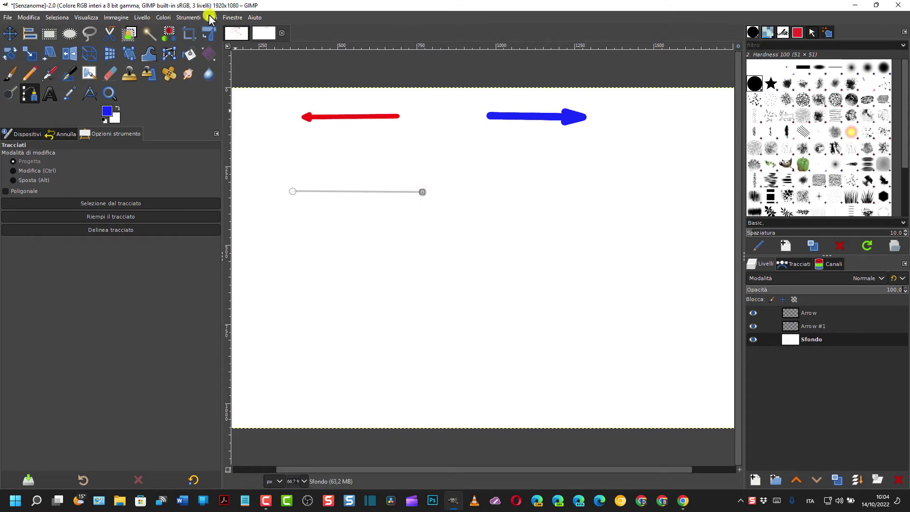
{"action": "left_click", "coordinate": [186, 18]}
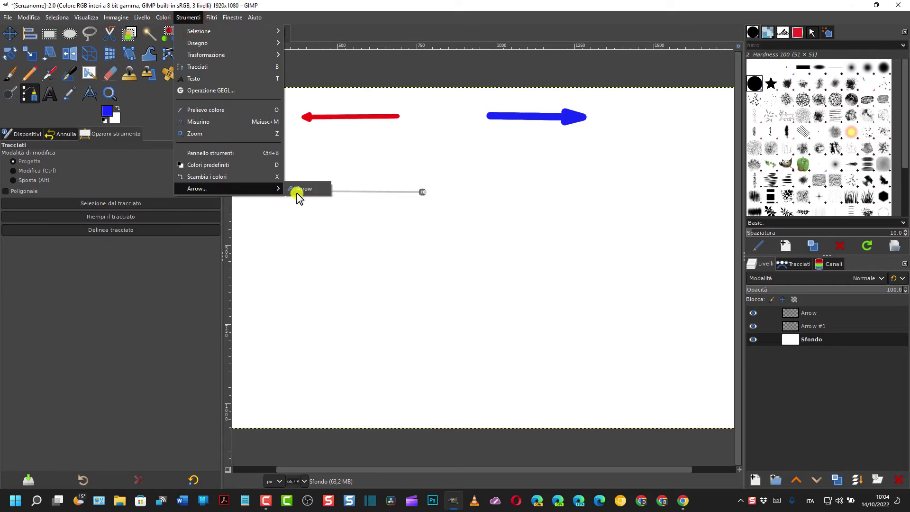
{"action": "left_click", "coordinate": [309, 193]}
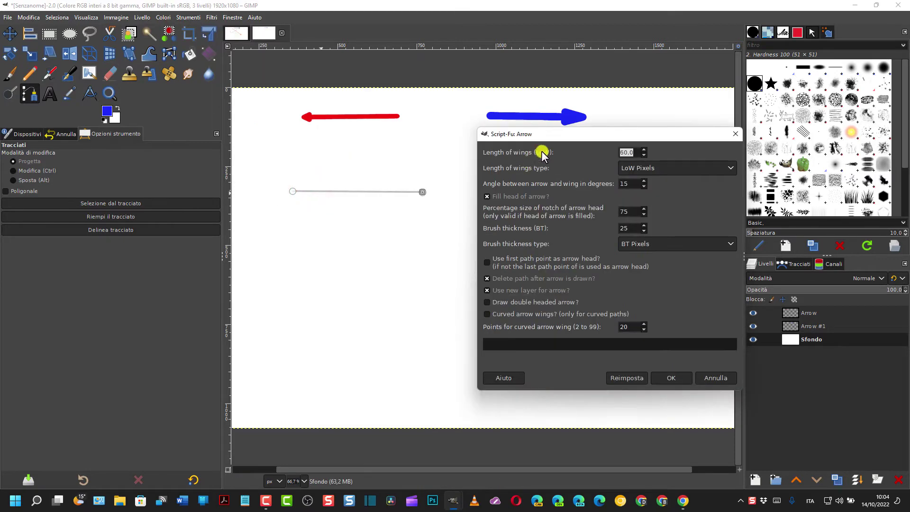
{"action": "left_click", "coordinate": [644, 153]}
{"action": "double_click", "coordinate": [644, 232]}
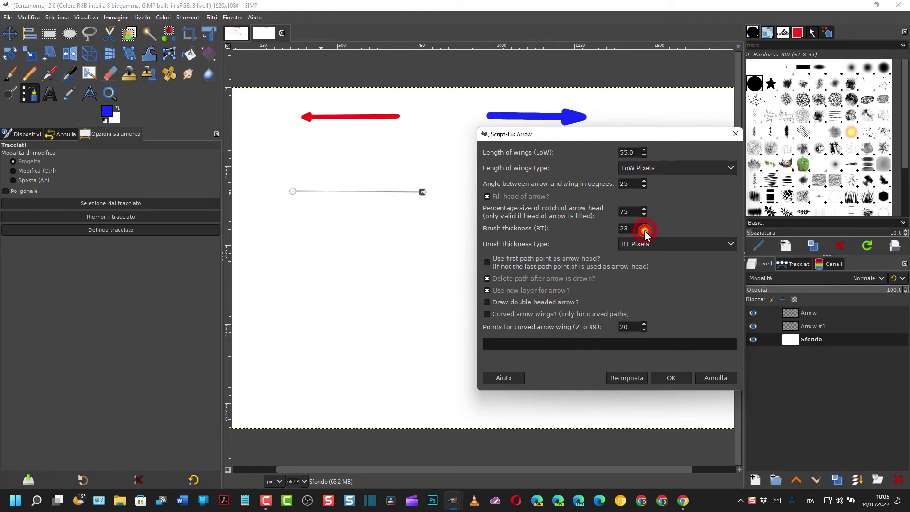
{"action": "left_click", "coordinate": [644, 232]}
{"action": "left_click", "coordinate": [489, 302]}
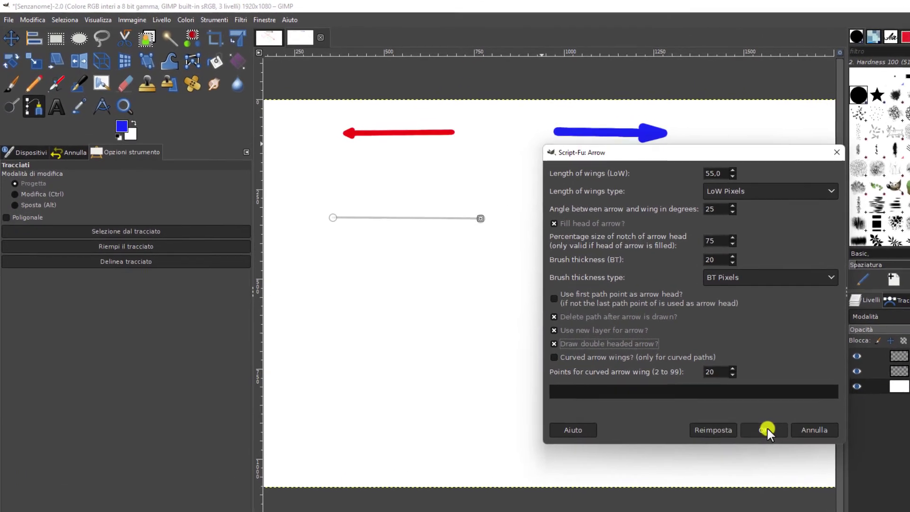
{"action": "left_click", "coordinate": [767, 429]}
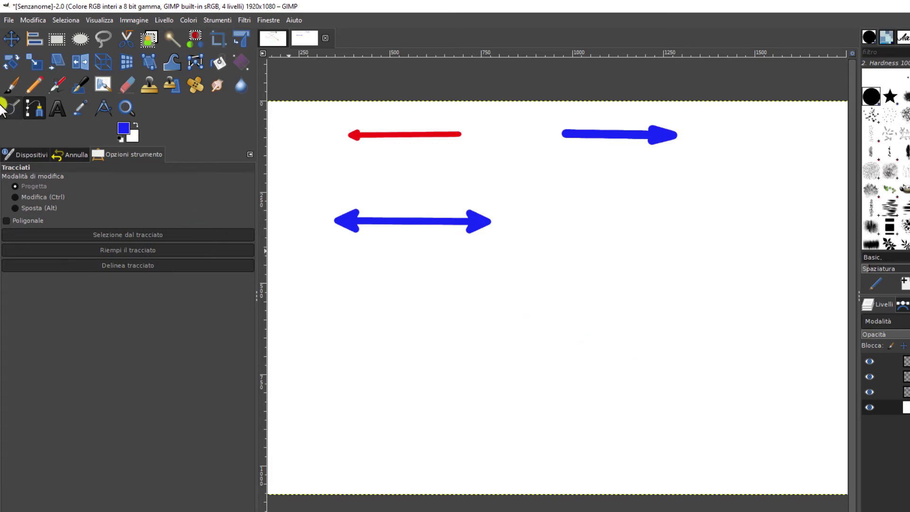
- Place three path points below the double-headed arrow, forming a V shape
{"action": "left_click", "coordinate": [32, 110]}
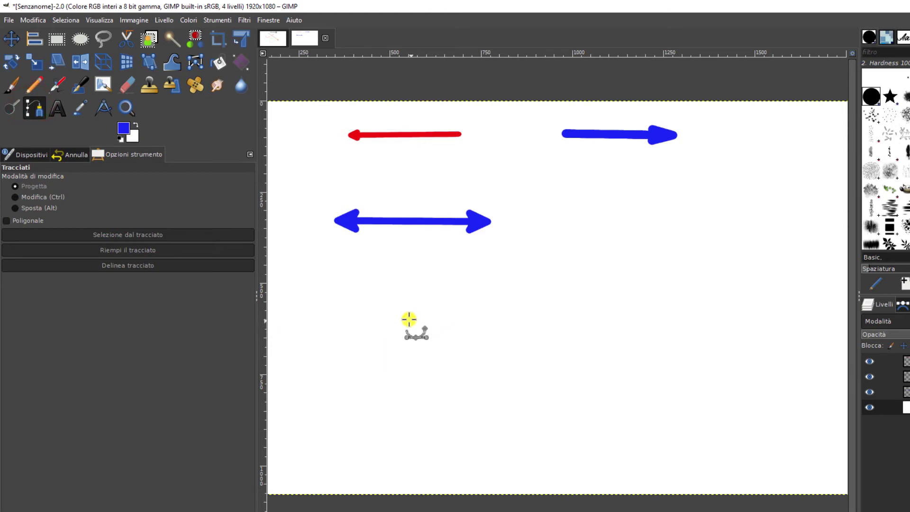
{"action": "left_click", "coordinate": [397, 306]}
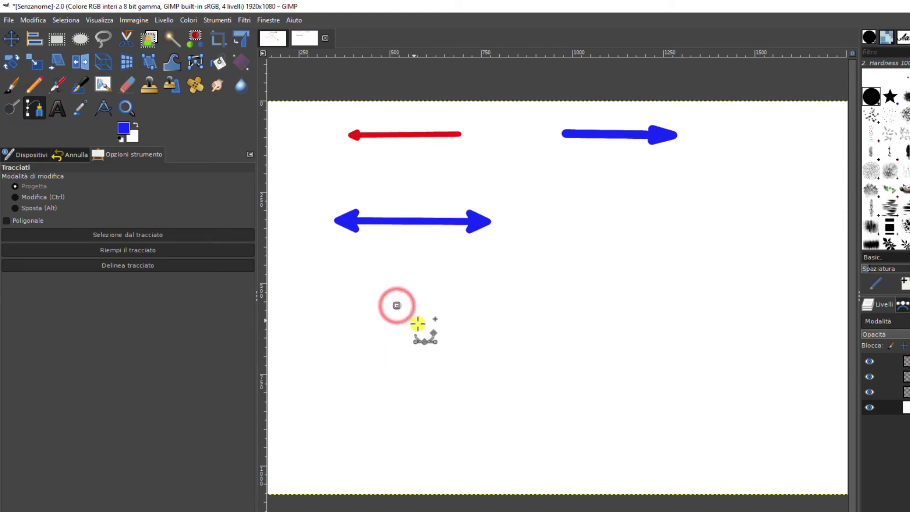
{"action": "left_click", "coordinate": [447, 343]}
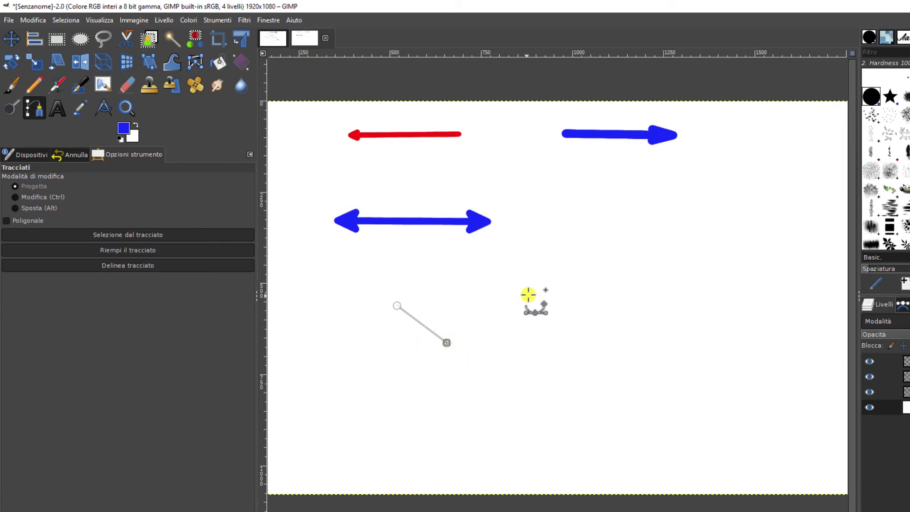
{"action": "left_click", "coordinate": [532, 289]}
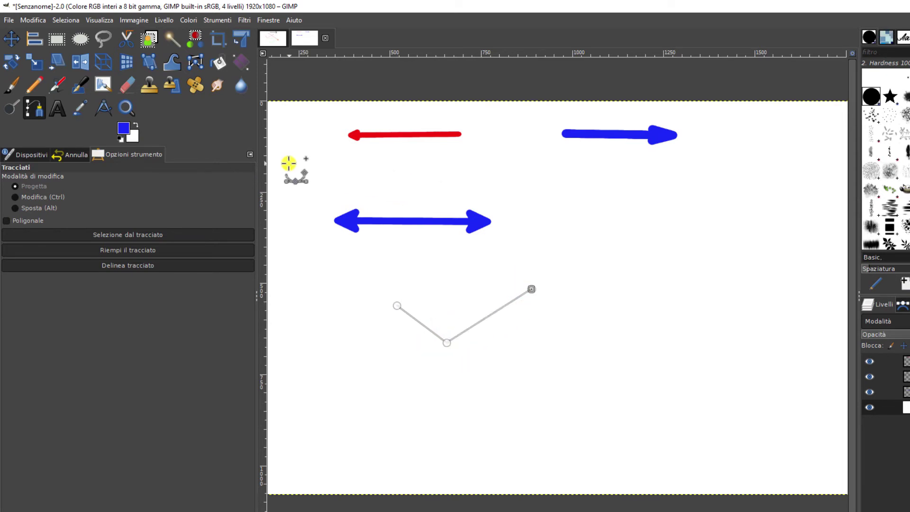
- Run the Arrow script on the V path with the double-headed option unchecked
{"action": "left_click", "coordinate": [217, 19]}
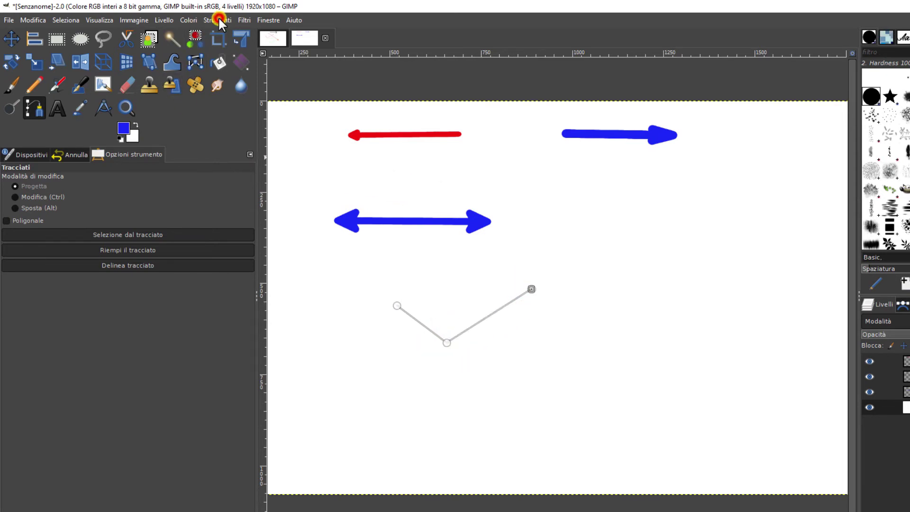
{"action": "left_click", "coordinate": [348, 218]}
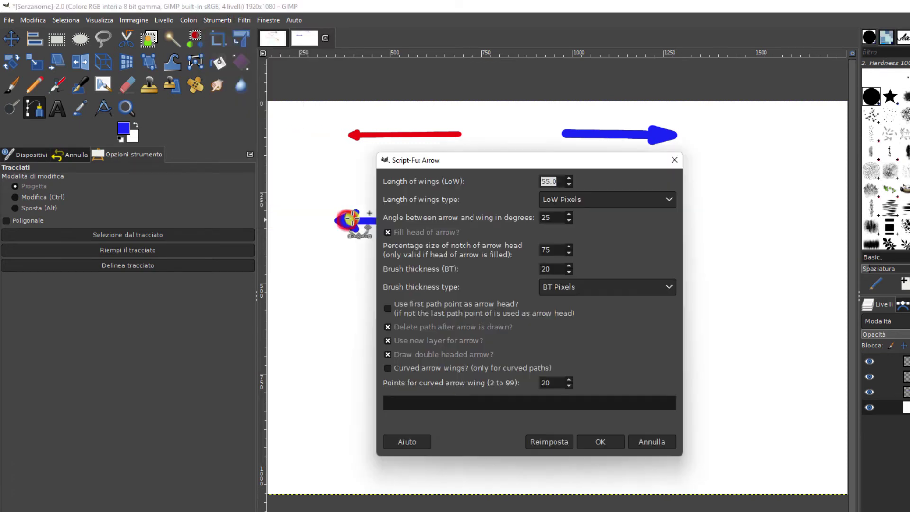
{"action": "left_click_drag", "start_coordinate": [501, 160], "coordinate": [685, 142]}
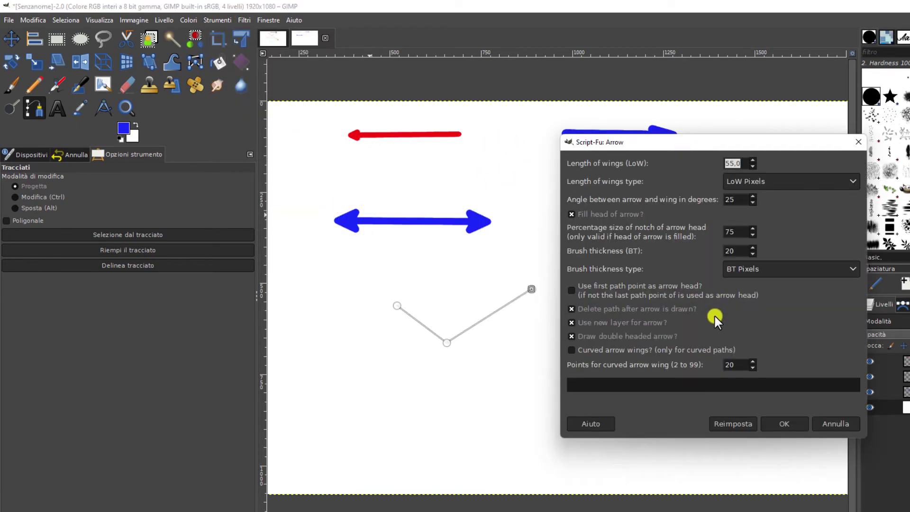
{"action": "left_click", "coordinate": [571, 336]}
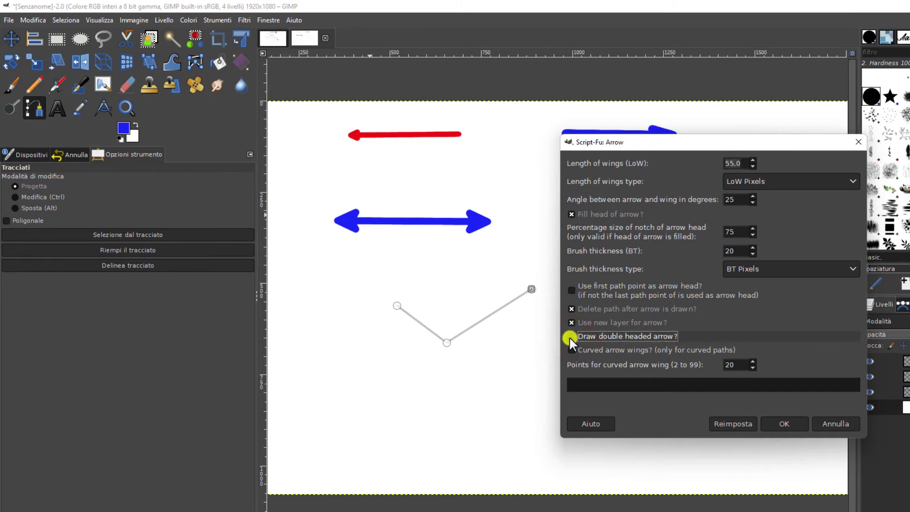
{"action": "left_click", "coordinate": [789, 421]}
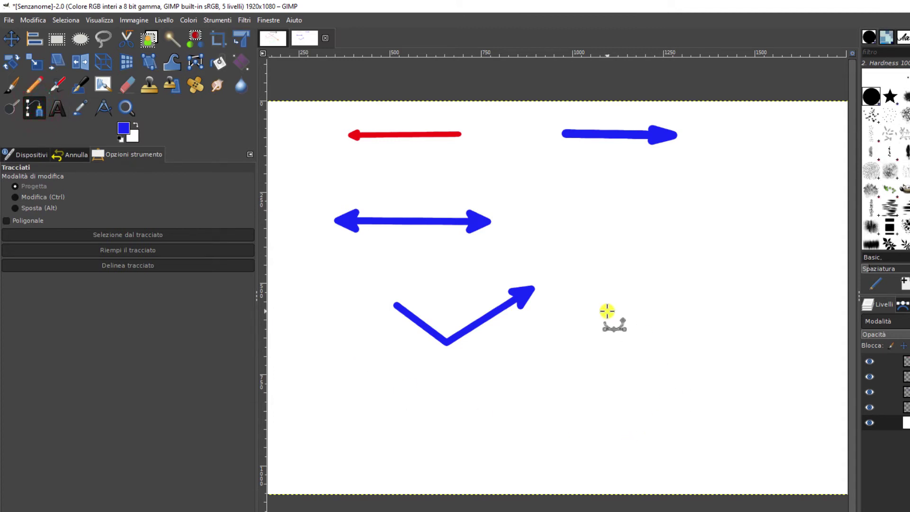
- Place three path anchors right of the V arrow and curve the first segment into a hook
{"action": "left_click", "coordinate": [592, 294]}
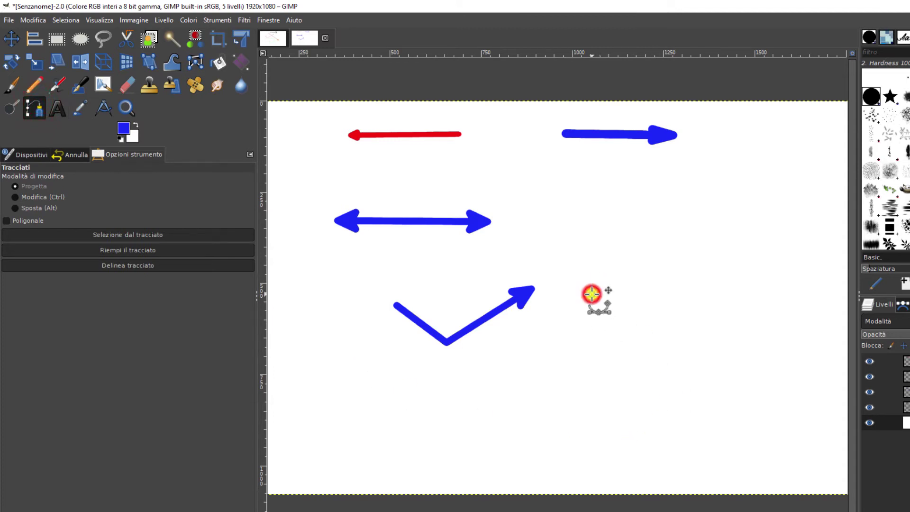
{"action": "left_click", "coordinate": [617, 345]}
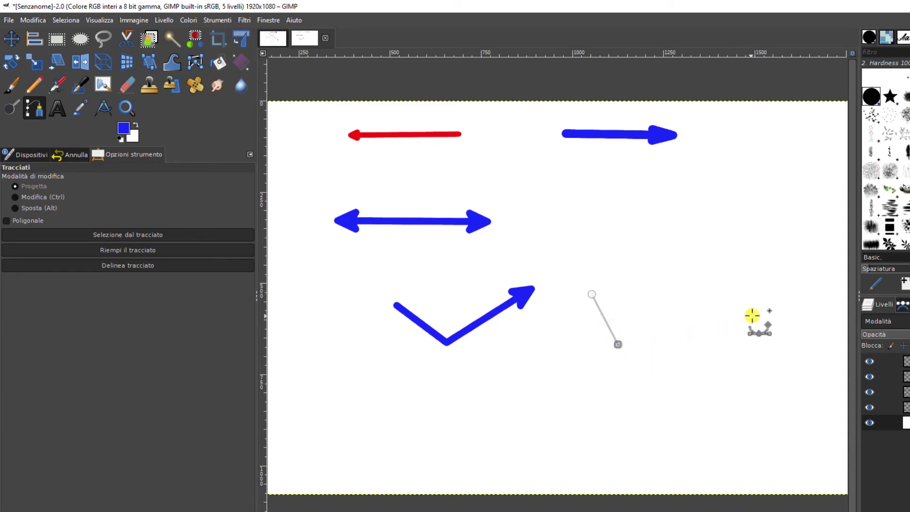
{"action": "left_click", "coordinate": [773, 311]}
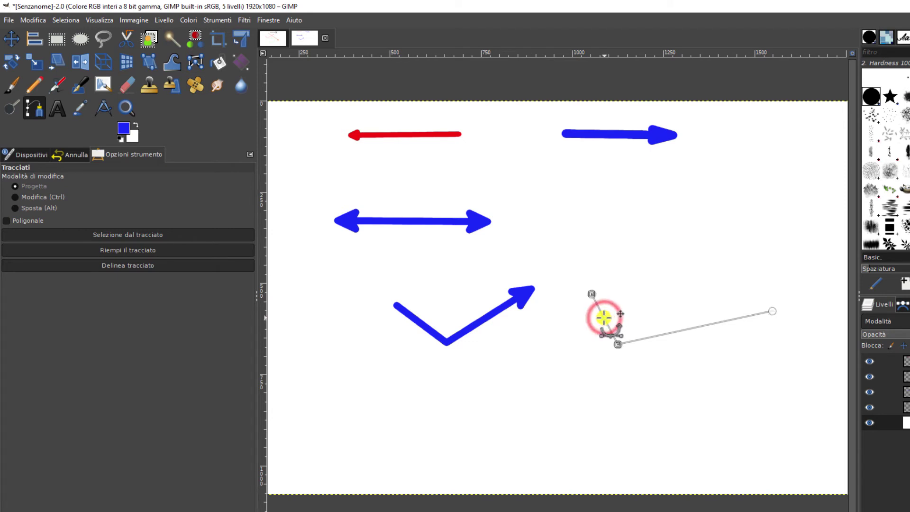
{"action": "left_click_drag", "start_coordinate": [604, 317], "coordinate": [578, 329]}
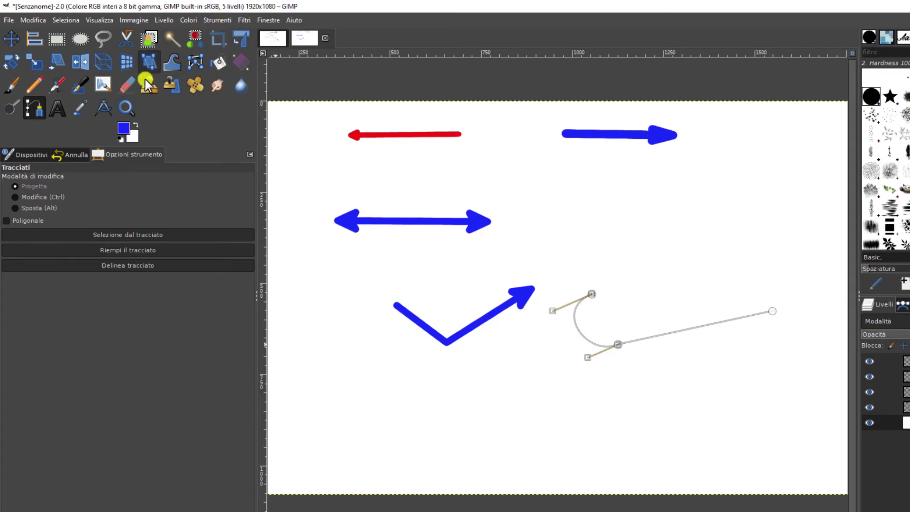
- Set the foreground colour to black
{"action": "left_click", "coordinate": [123, 128]}
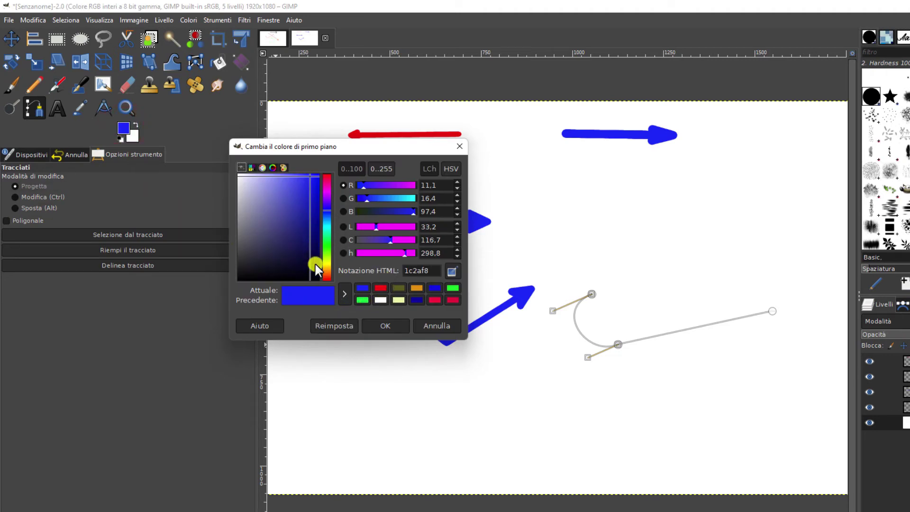
{"action": "left_click", "coordinate": [418, 301]}
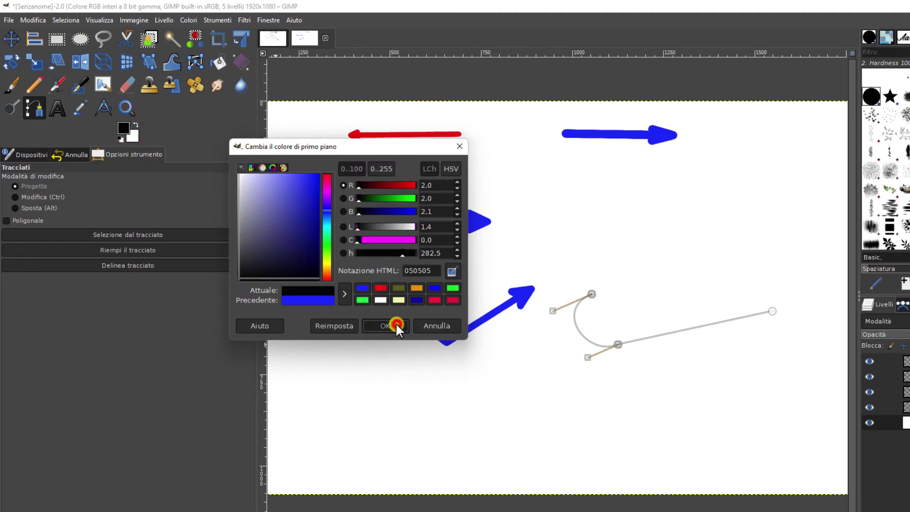
{"action": "left_click", "coordinate": [396, 322]}
- Run the Arrow script on the hooked path with brush thickness 15
{"action": "left_click", "coordinate": [217, 20]}
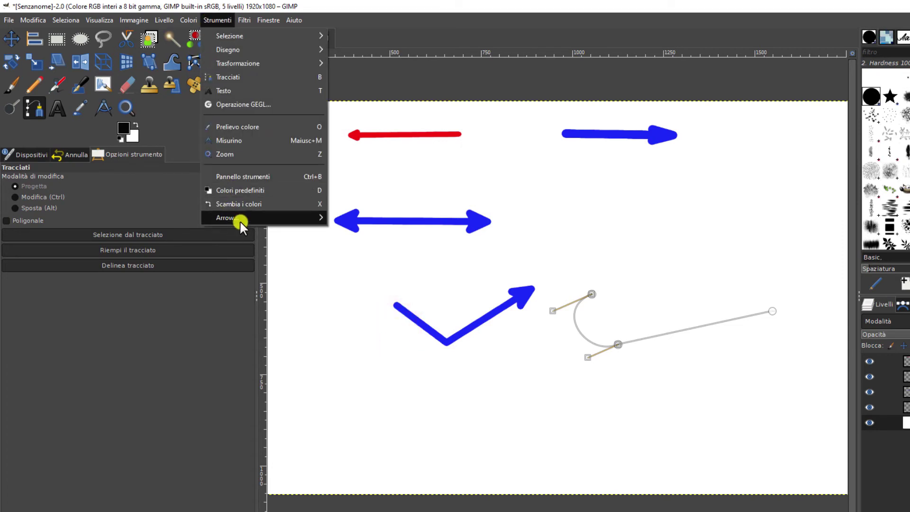
{"action": "mouse_move", "coordinate": [226, 218]}
{"action": "left_click", "coordinate": [360, 218]}
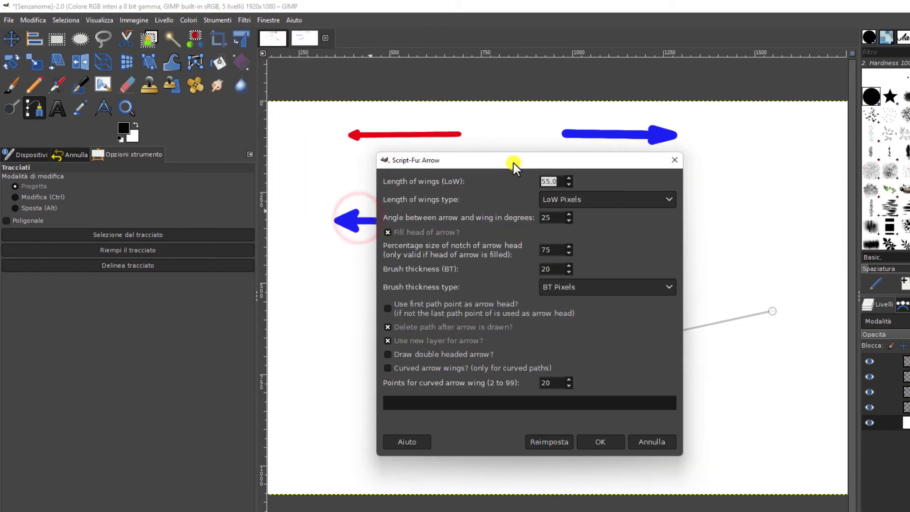
{"action": "left_click_drag", "start_coordinate": [514, 163], "coordinate": [316, 159]}
{"action": "left_click", "coordinate": [371, 175]}
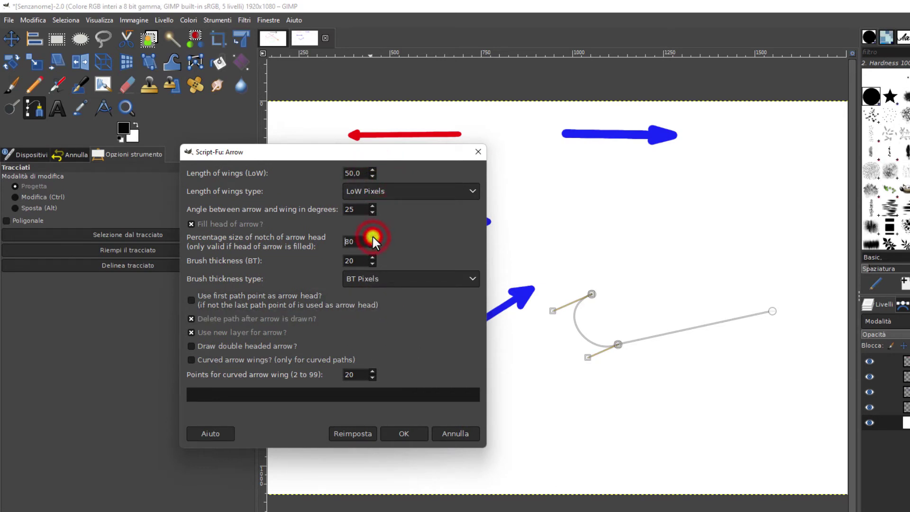
{"action": "left_click", "coordinate": [372, 264]}
{"action": "left_click", "coordinate": [408, 433]}
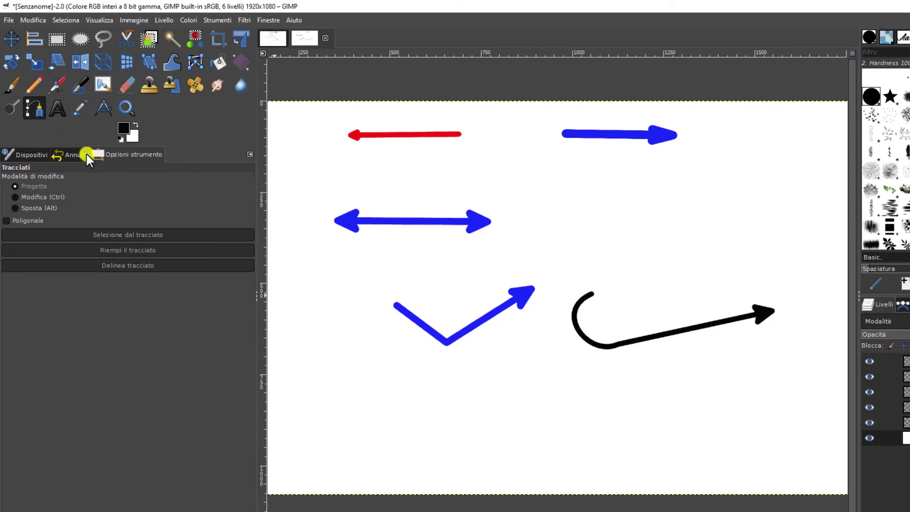
- Place four anchors in a row across the lower canvas and curve the segments into waves
{"action": "left_click", "coordinate": [347, 391]}
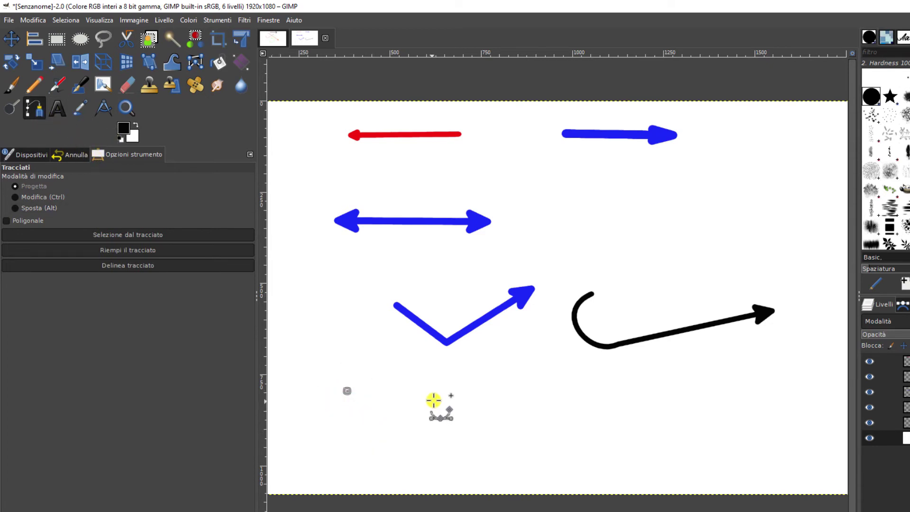
{"action": "left_click", "coordinate": [448, 391]}
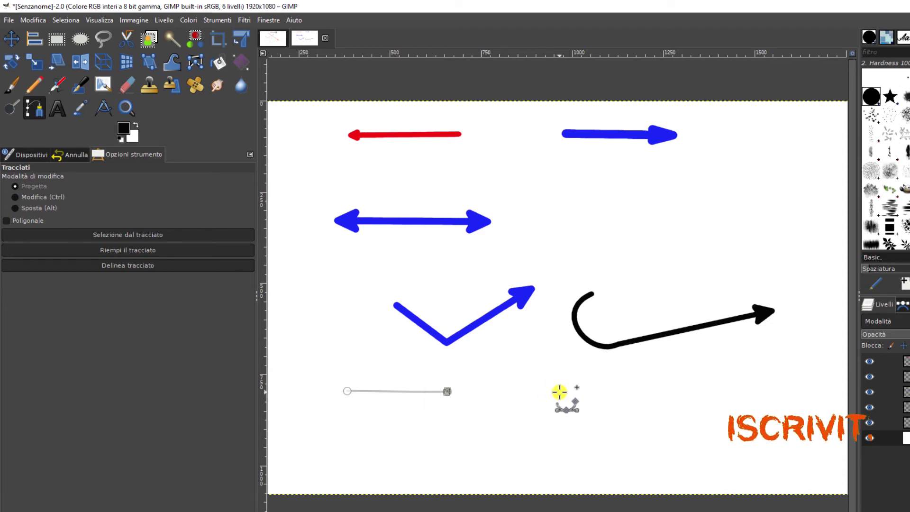
{"action": "left_click", "coordinate": [559, 391]}
{"action": "left_click", "coordinate": [670, 393]}
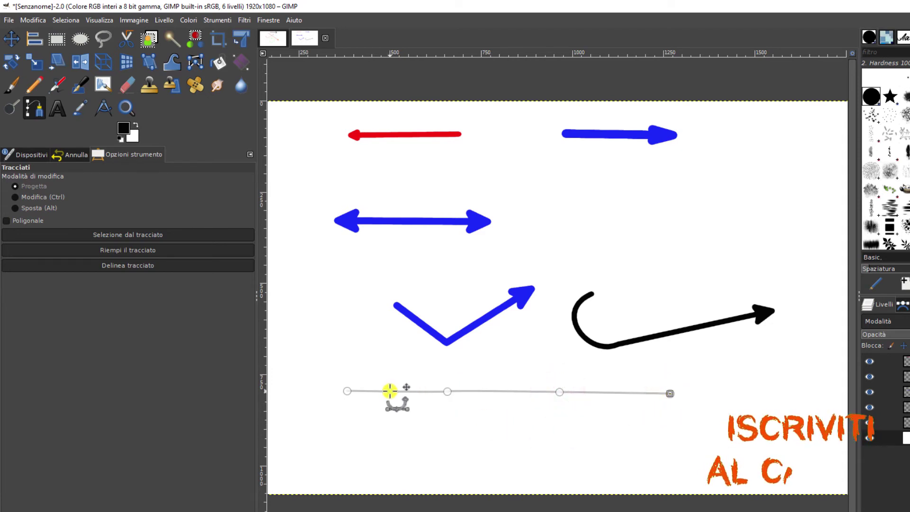
{"action": "left_click_drag", "start_coordinate": [389, 391], "coordinate": [392, 402]}
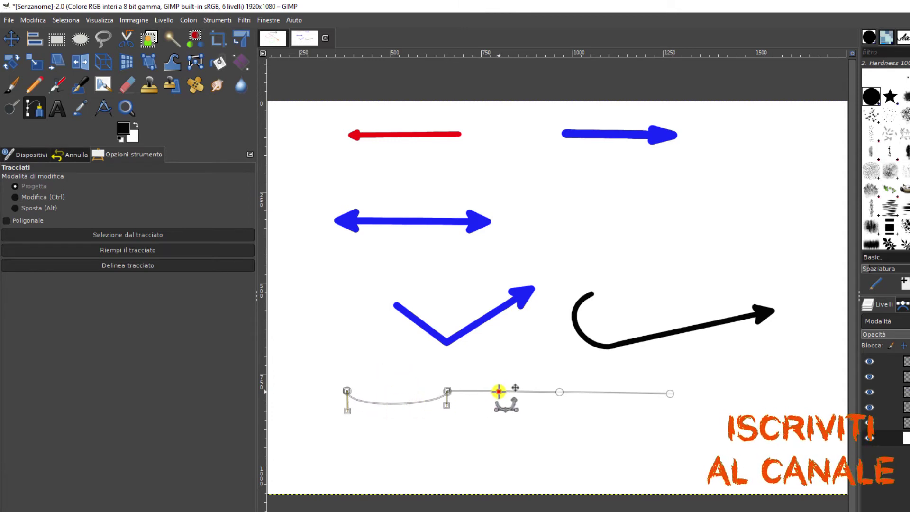
{"action": "left_click_drag", "start_coordinate": [496, 393], "coordinate": [500, 377]}
{"action": "left_click_drag", "start_coordinate": [619, 394], "coordinate": [621, 408]}
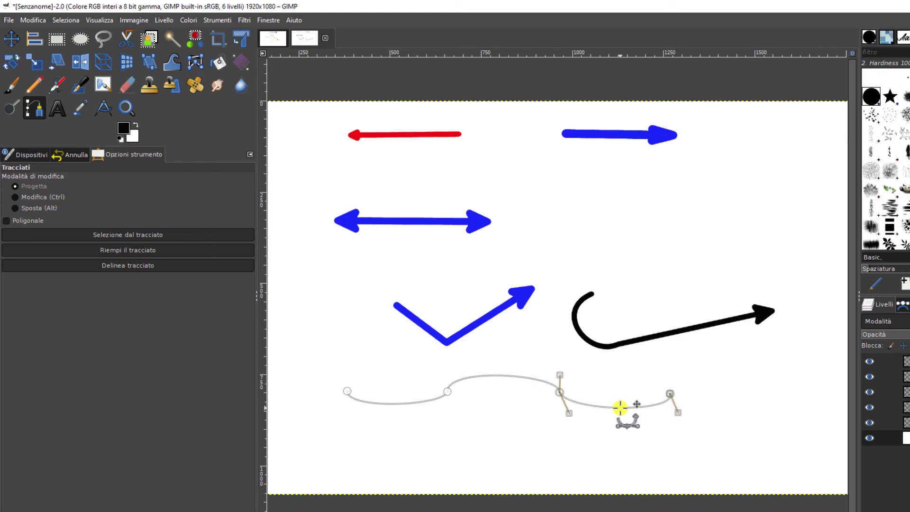
- Set the foreground colour to dark green 233b23
{"action": "left_click", "coordinate": [124, 128]}
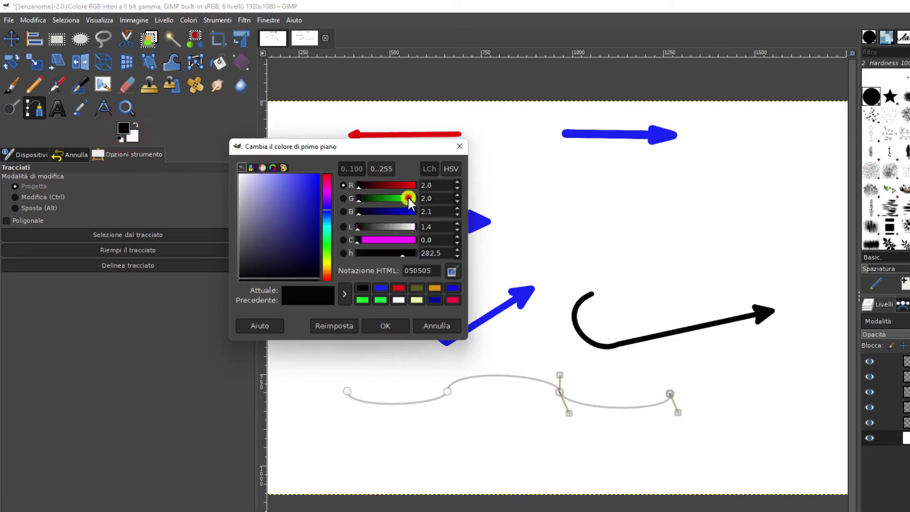
{"action": "left_click", "coordinate": [408, 197]}
{"action": "left_click", "coordinate": [271, 255]}
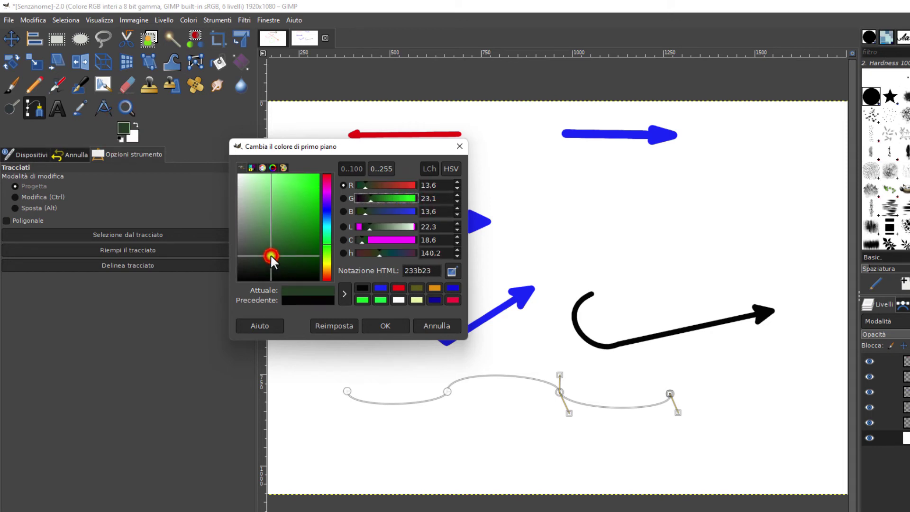
{"action": "left_click", "coordinate": [387, 327]}
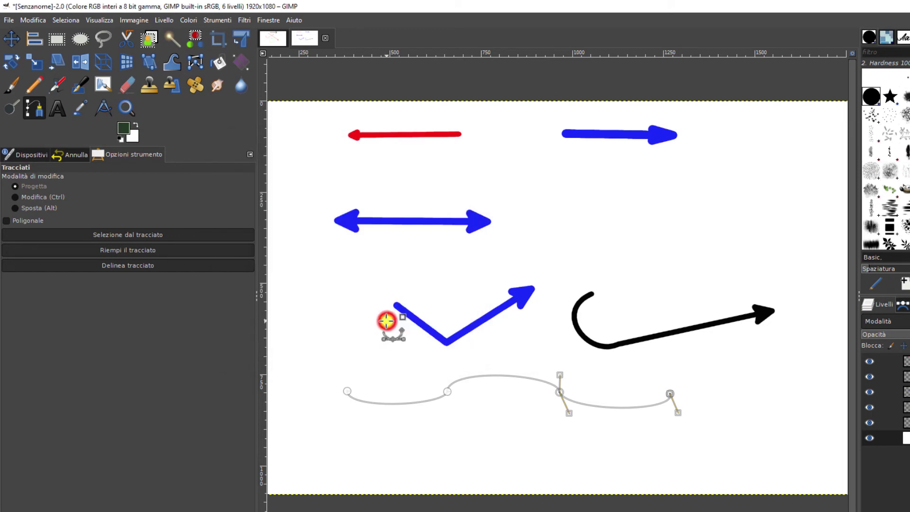
- Run the Arrow script on the wavy path with settings reset to defaults
{"action": "left_click", "coordinate": [217, 20]}
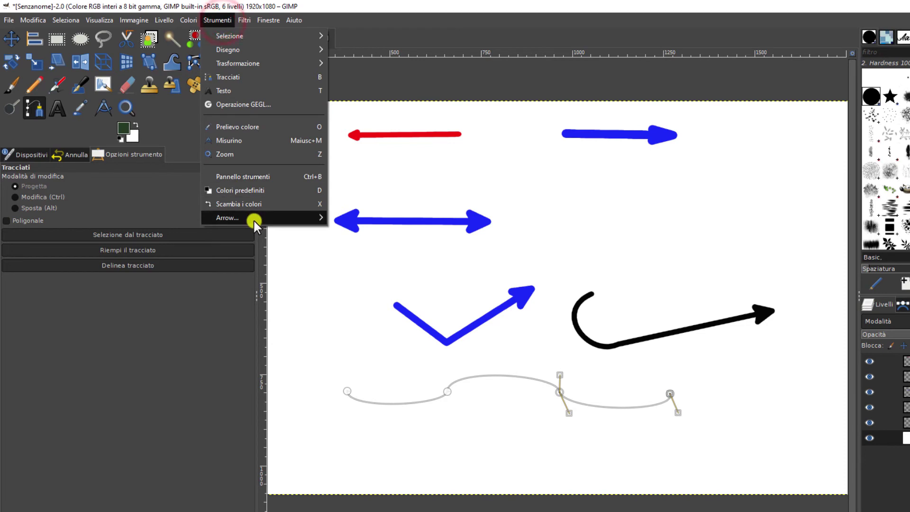
{"action": "mouse_move", "coordinate": [263, 218]}
{"action": "left_click", "coordinate": [356, 218]}
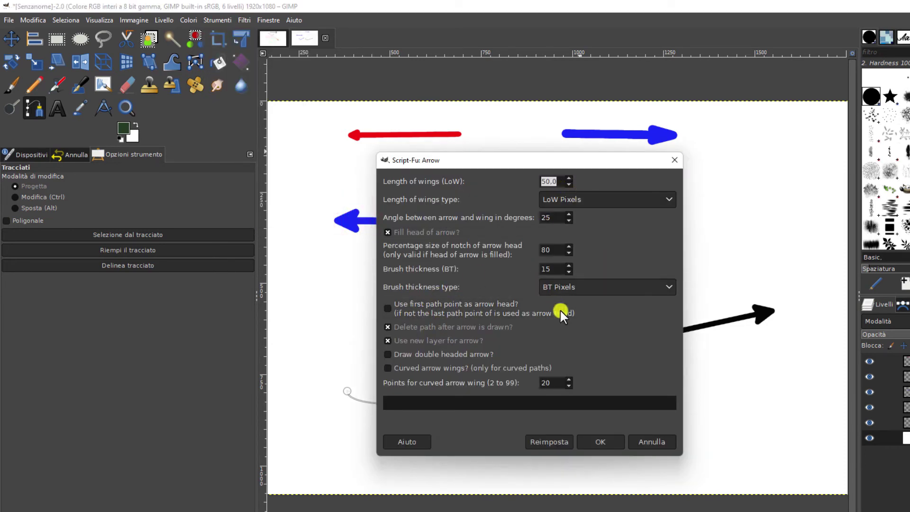
{"action": "left_click_drag", "start_coordinate": [566, 161], "coordinate": [314, 147]}
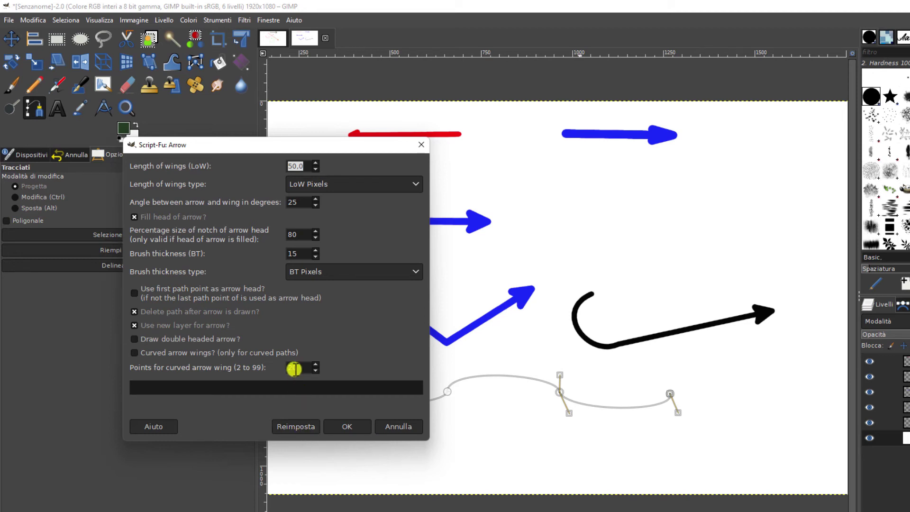
{"action": "left_click", "coordinate": [302, 426]}
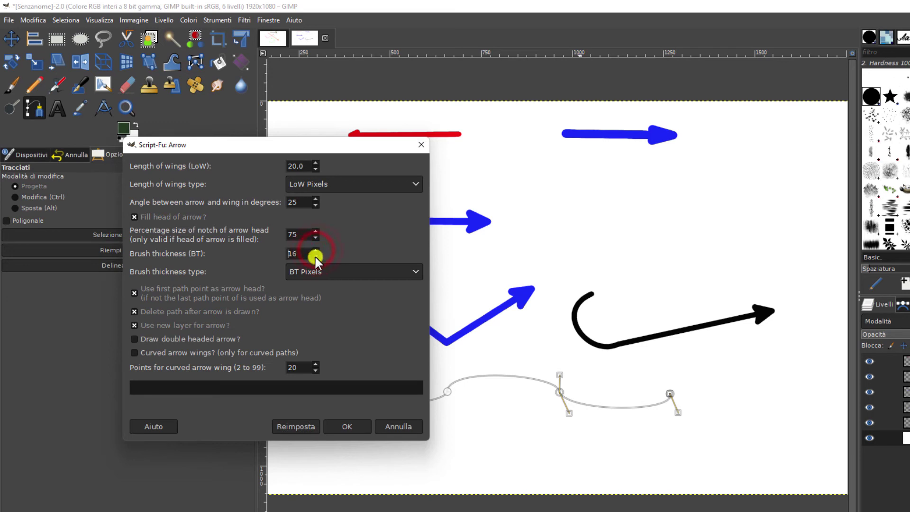
{"action": "left_click", "coordinate": [347, 427]}
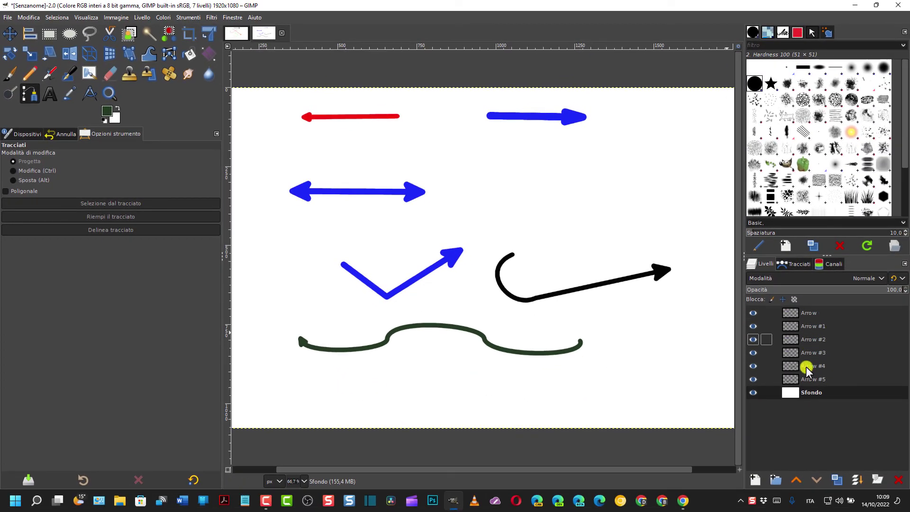
{"action": "left_click", "coordinate": [809, 314]}
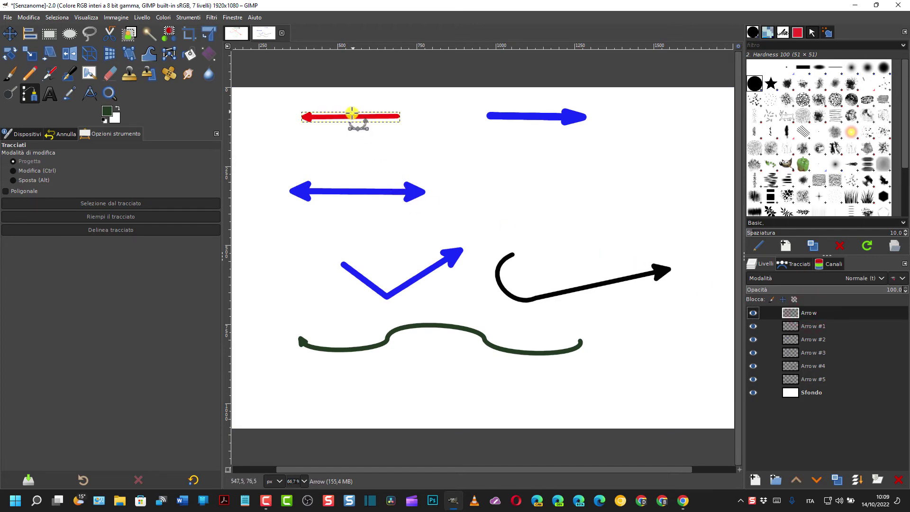
{"action": "left_click", "coordinate": [815, 327]}
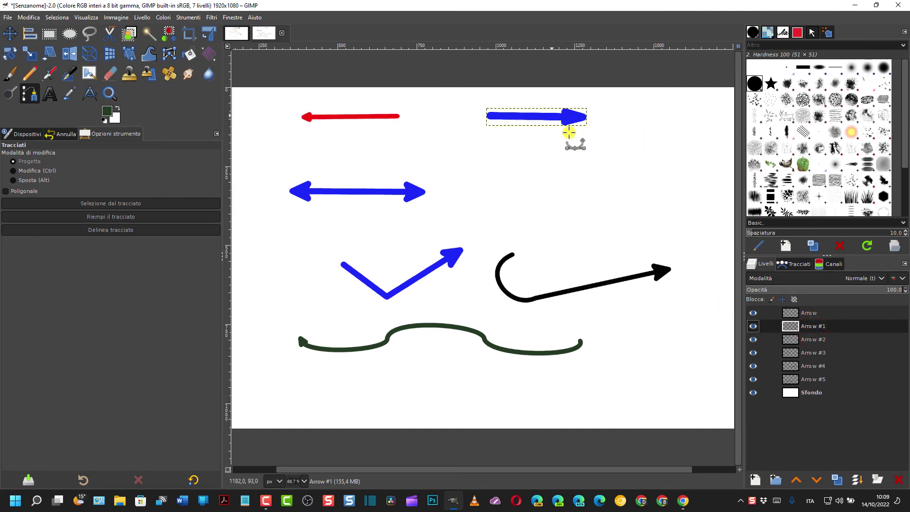
{"action": "left_click", "coordinate": [812, 341]}
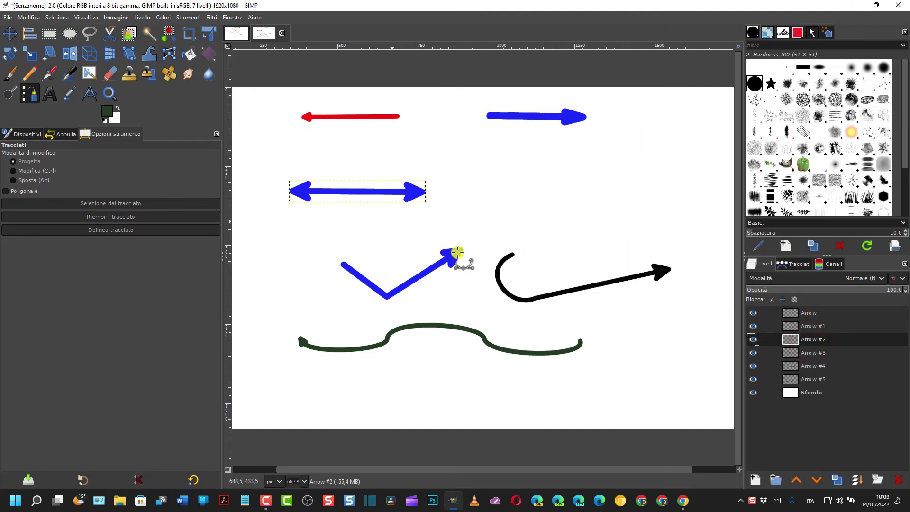
{"action": "left_click", "coordinate": [807, 355]}
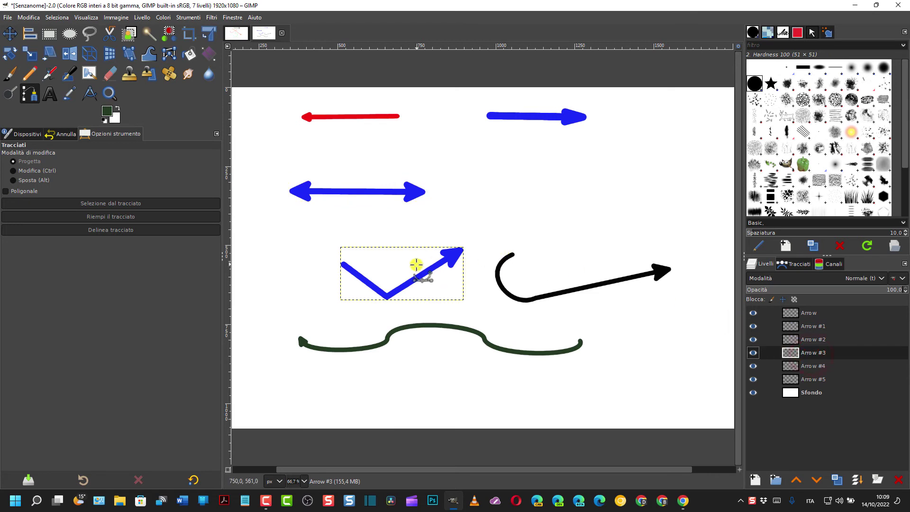
{"action": "left_click", "coordinate": [812, 367]}
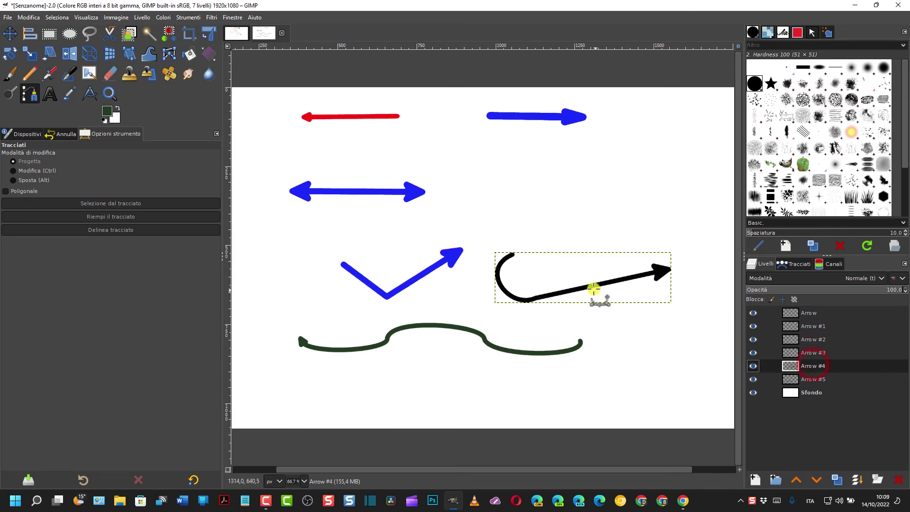
{"action": "left_click", "coordinate": [818, 379]}
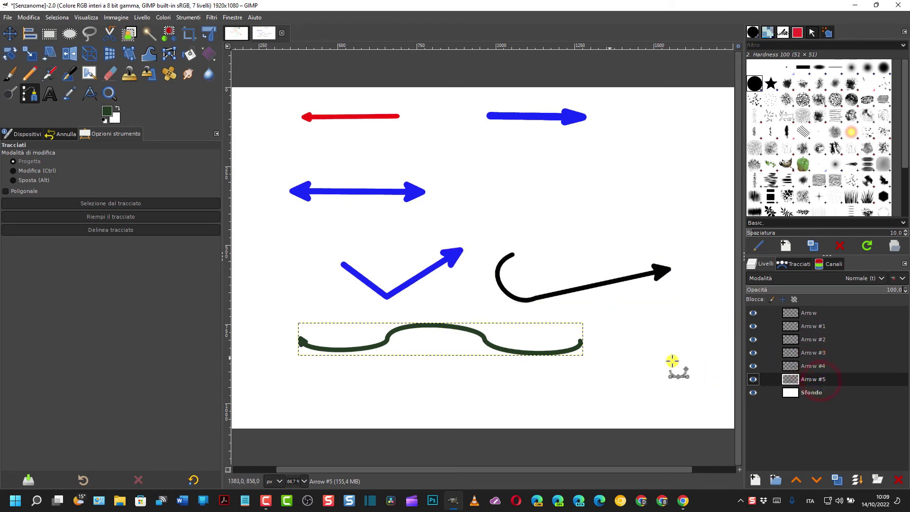
{"action": "left_click", "coordinate": [814, 314]}
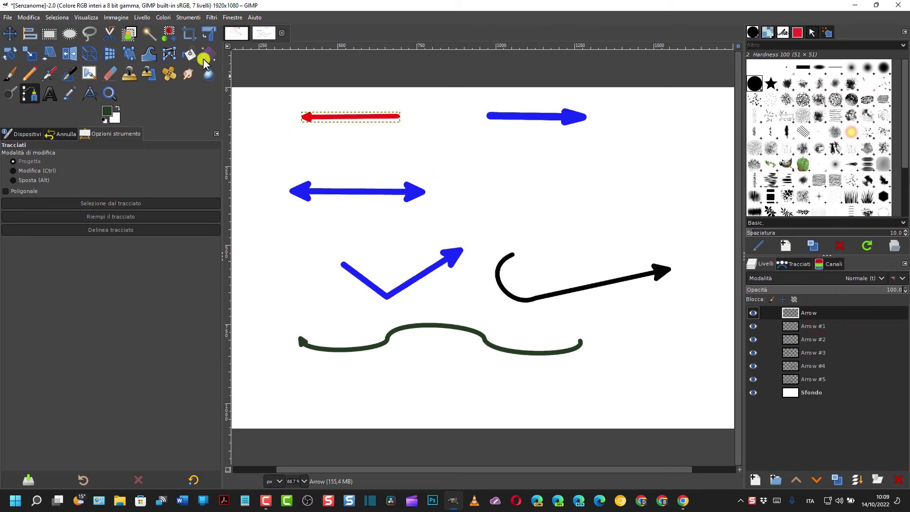
- Move the red arrow slightly down and rotate it about 28° to point up-left
{"action": "left_click", "coordinate": [9, 33]}
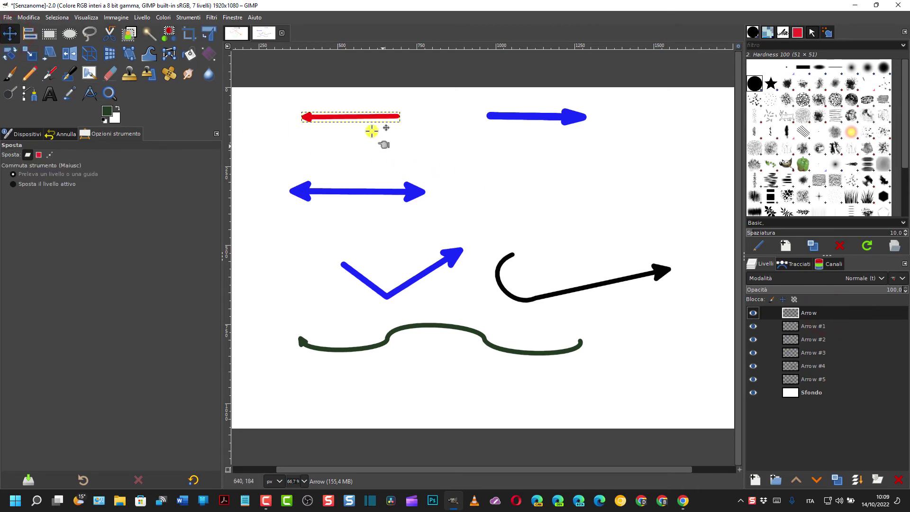
{"action": "mouse_move", "coordinate": [349, 116]}
{"action": "left_mouse_down"}
{"action": "mouse_move", "coordinate": [344, 142]}
{"action": "mouse_move", "coordinate": [360, 141]}
{"action": "left_mouse_up"}
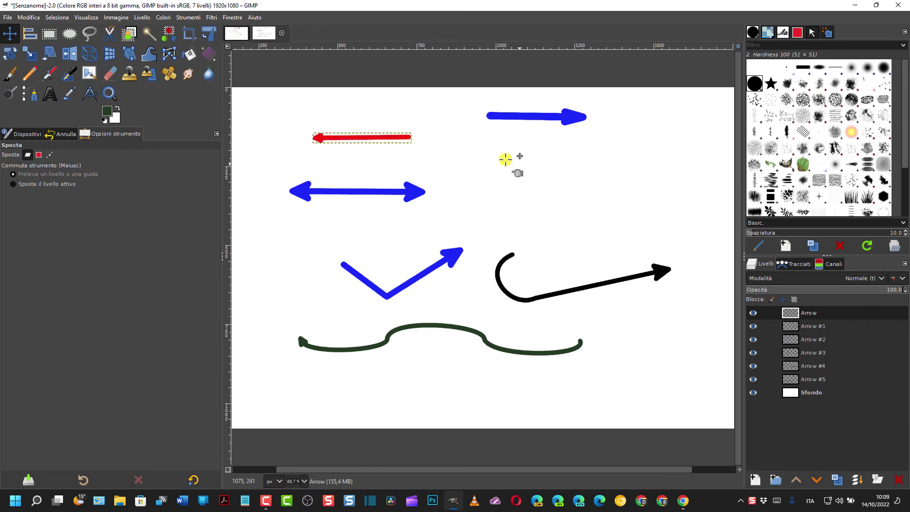
{"action": "left_click", "coordinate": [11, 57]}
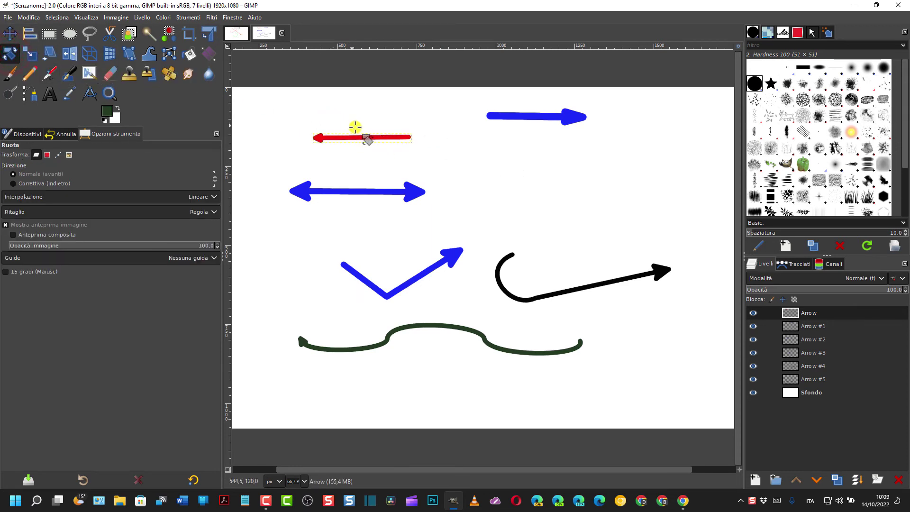
{"action": "left_click_drag", "start_coordinate": [379, 150], "coordinate": [290, 114]}
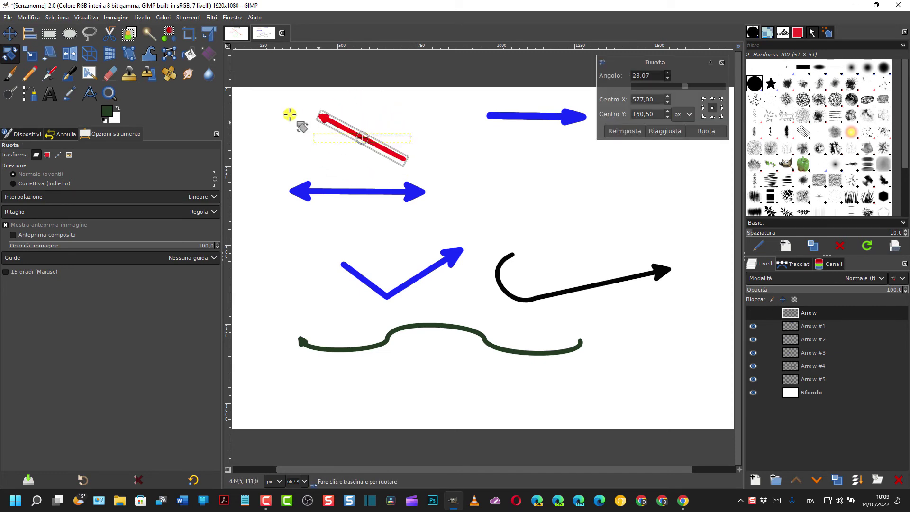
{"action": "left_click", "coordinate": [35, 57]}
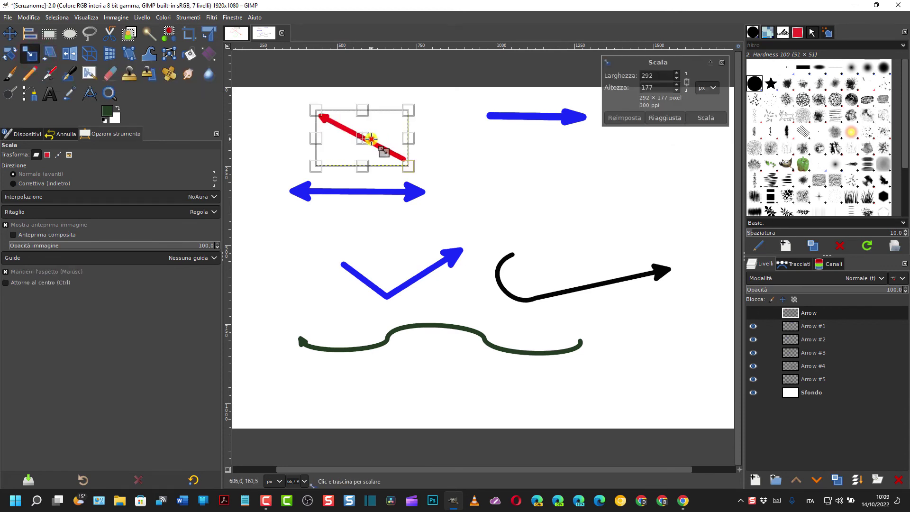
- Scale the tilted red arrow's layer down to 248 × 150 px
{"action": "left_click", "coordinate": [370, 139]}
{"action": "mouse_move", "coordinate": [412, 162]}
{"action": "left_mouse_down"}
{"action": "mouse_move", "coordinate": [480, 186]}
{"action": "mouse_move", "coordinate": [366, 145]}
{"action": "mouse_move", "coordinate": [512, 186]}
{"action": "mouse_move", "coordinate": [391, 145]}
{"action": "mouse_move", "coordinate": [406, 162]}
{"action": "mouse_move", "coordinate": [382, 142]}
{"action": "left_mouse_up"}
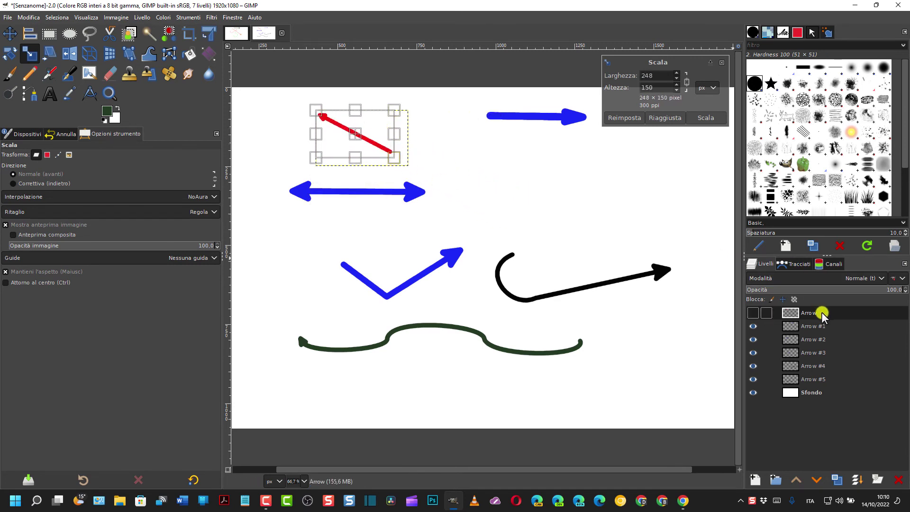
{"action": "left_click", "coordinate": [809, 327]}
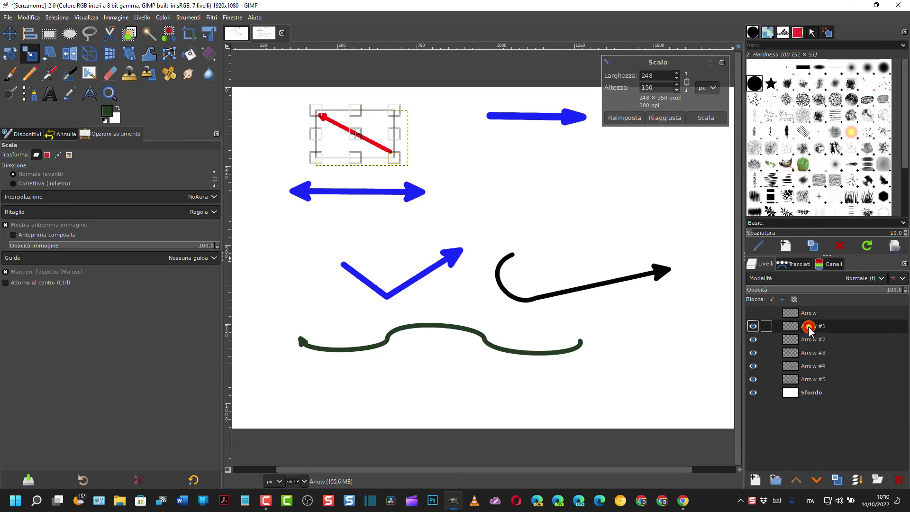
{"action": "left_click", "coordinate": [706, 119]}
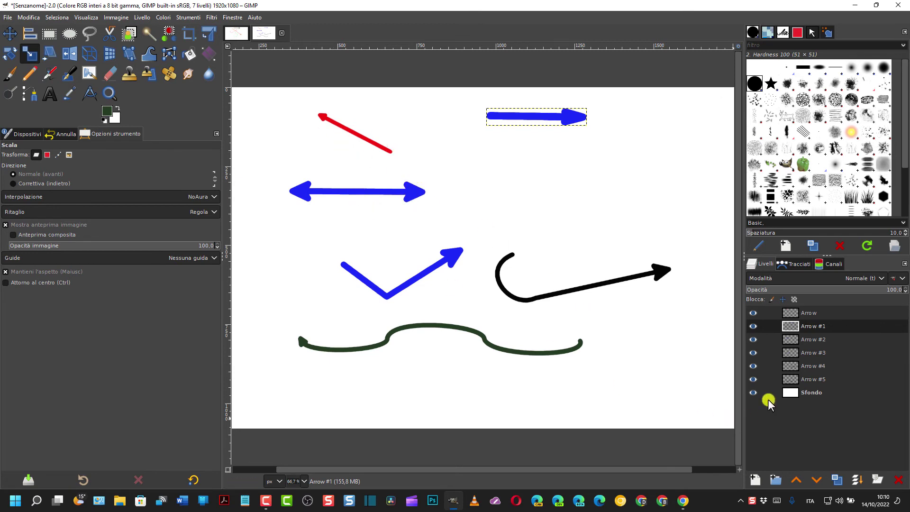
- Select the dark green wavy arrow's layer and rotate it diagonally
{"action": "left_click", "coordinate": [795, 379]}
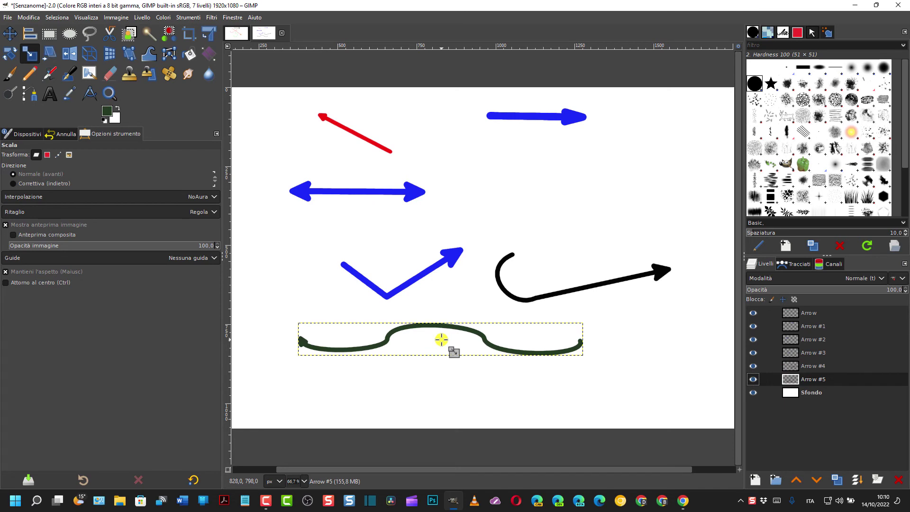
{"action": "left_click", "coordinate": [6, 54]}
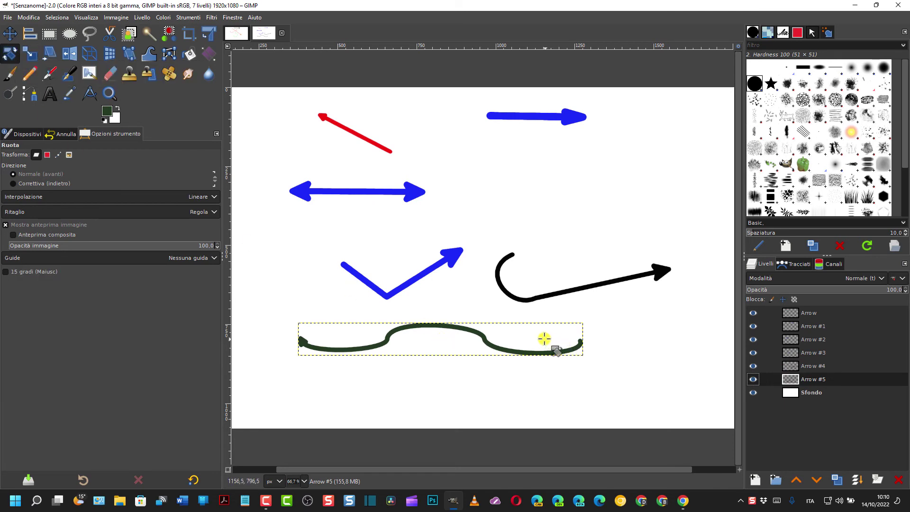
{"action": "left_click_drag", "start_coordinate": [545, 338], "coordinate": [508, 379]}
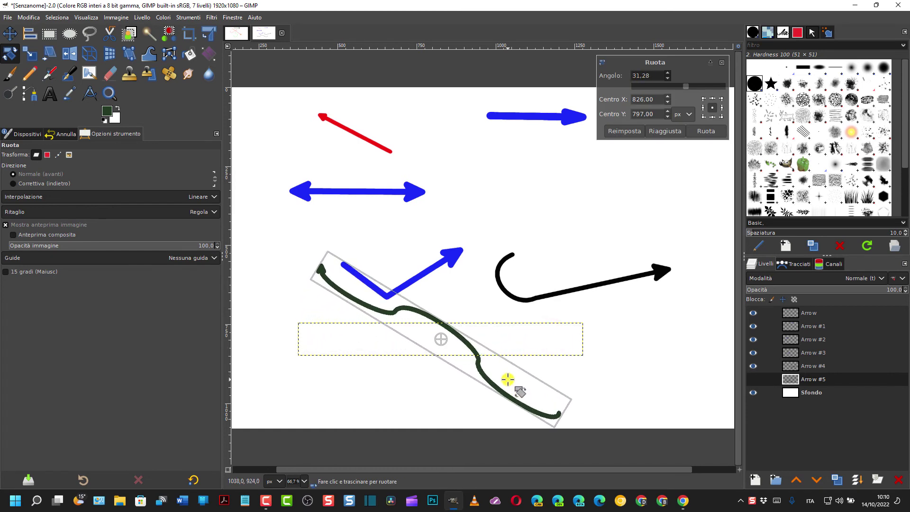
{"action": "left_click", "coordinate": [30, 53]}
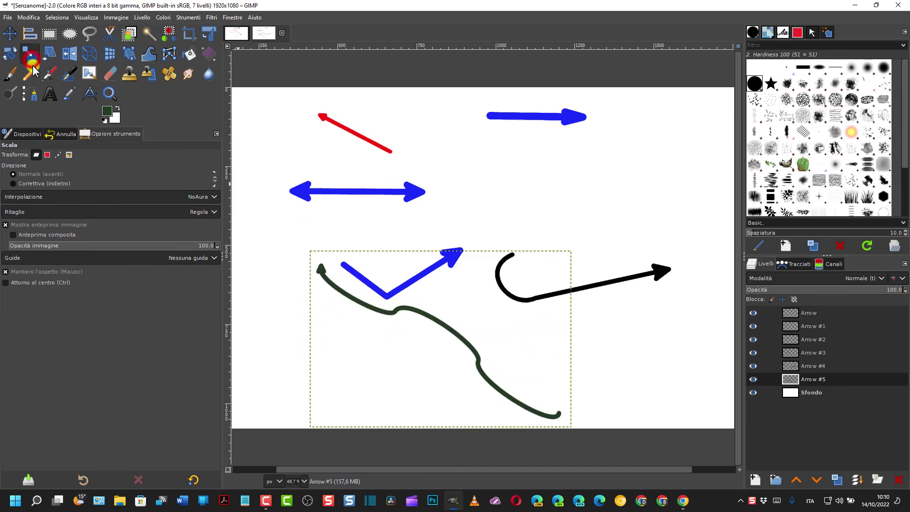
- Shrink the green wavy arrow to 380 × 257 px and move it lower left
{"action": "left_click", "coordinate": [543, 407]}
{"action": "left_click_drag", "start_coordinate": [571, 427], "coordinate": [430, 332]}
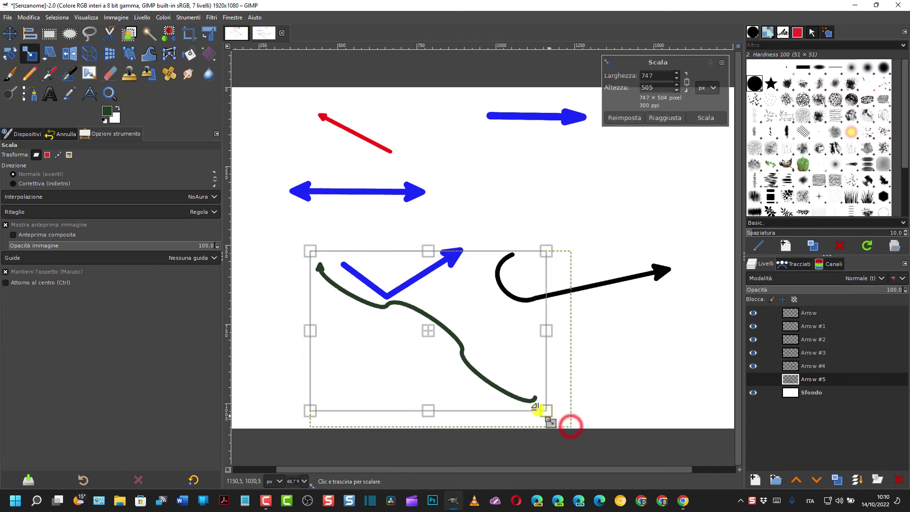
{"action": "left_click", "coordinate": [10, 33]}
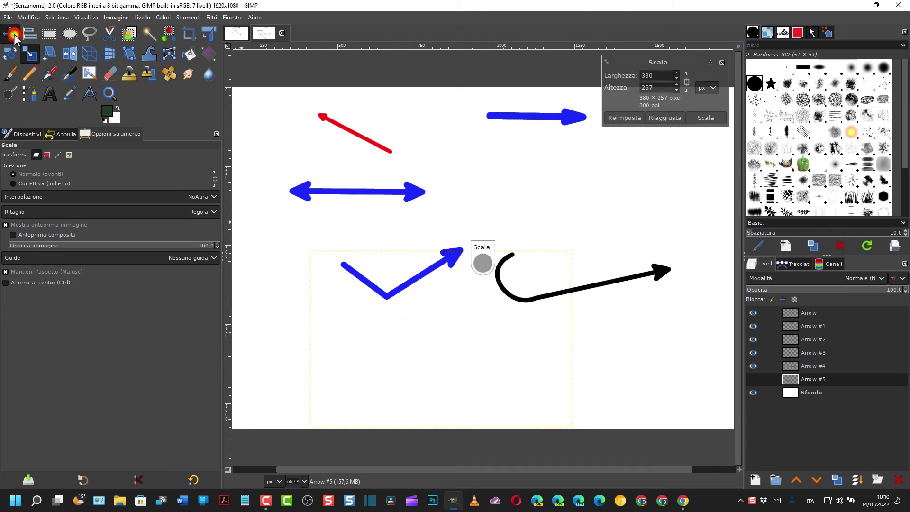
{"action": "left_click_drag", "start_coordinate": [322, 271], "coordinate": [291, 314]}
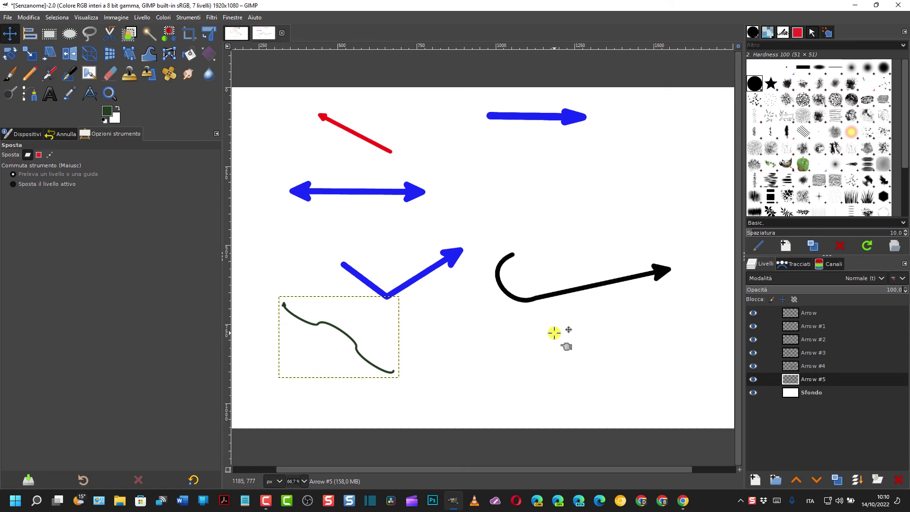
- Open closeup-photo-of-smiling-woman-wearing-blue-denim-jacket-1130626.jpg from the girls folder, fitted to the window
{"action": "left_click", "coordinate": [8, 18]}
{"action": "left_click", "coordinate": [22, 55]}
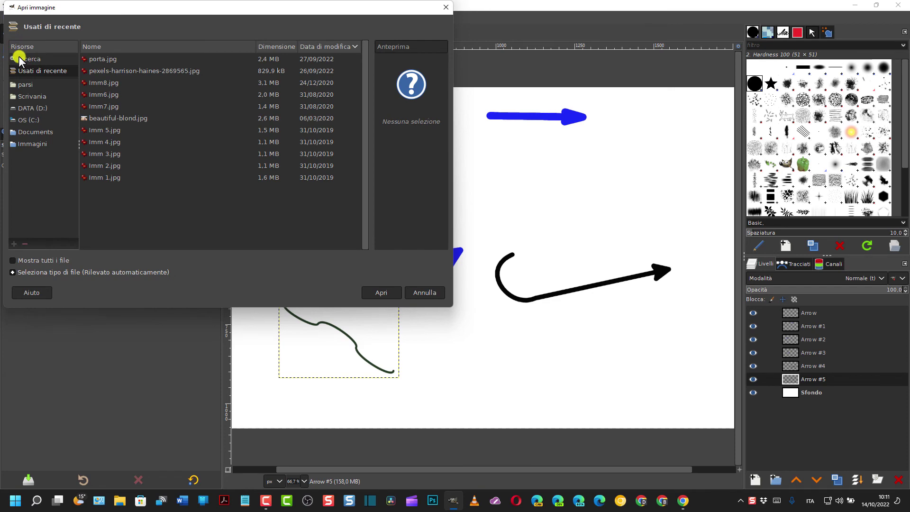
{"action": "left_click", "coordinate": [388, 296]}
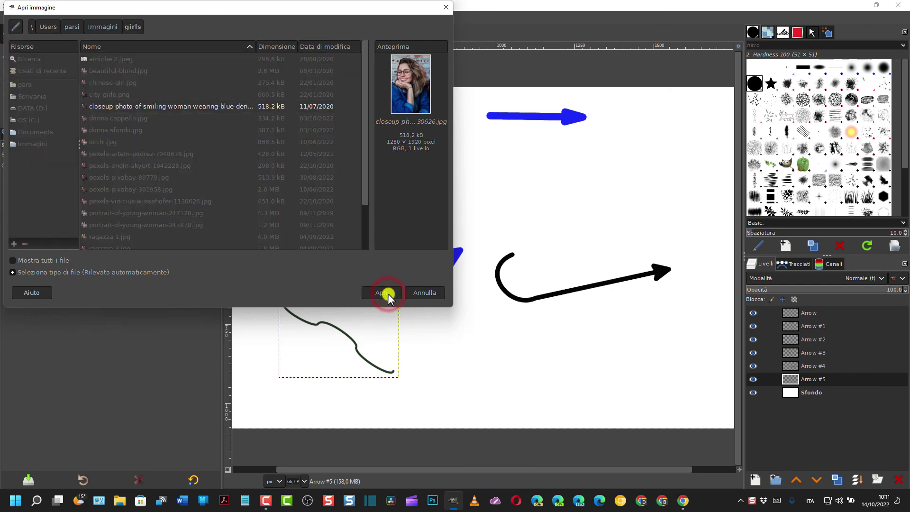
{"action": "left_click", "coordinate": [469, 231]}
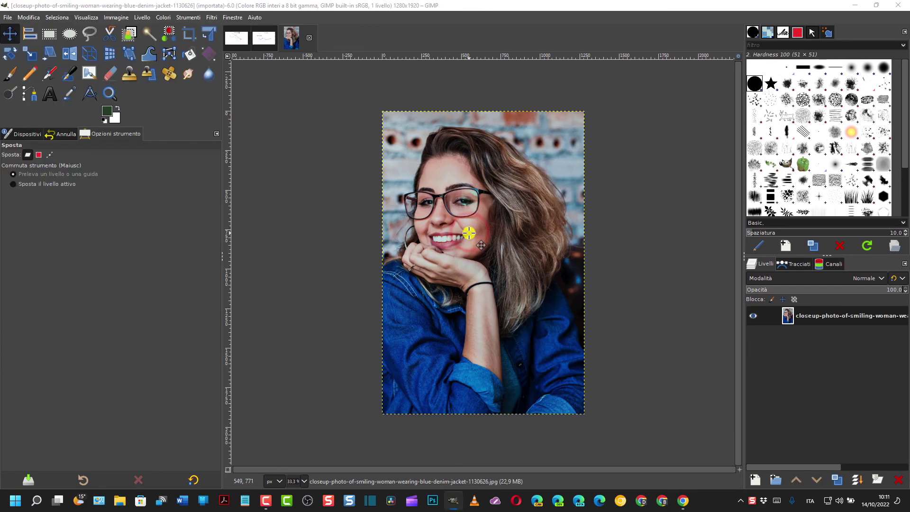
{"action": "key", "text": "ctrl+shift+j"}
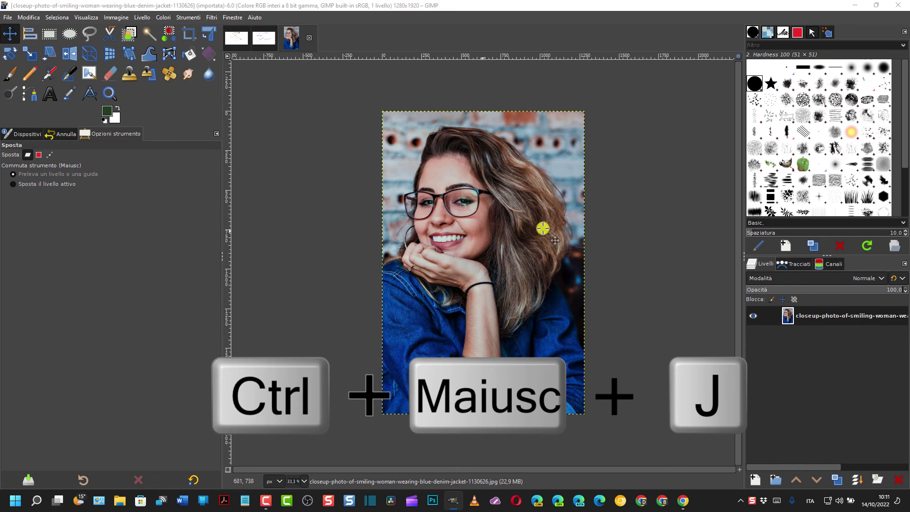
{"action": "key", "text": "ctrl+shift+j"}
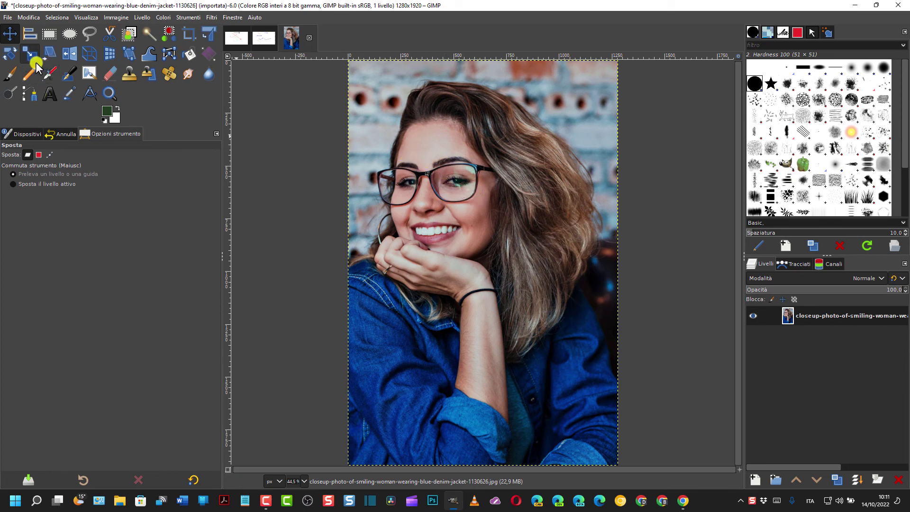
- Draw a two-point path from the upper background down to the woman's glasses, showing the Arrow command
{"action": "left_click", "coordinate": [26, 94]}
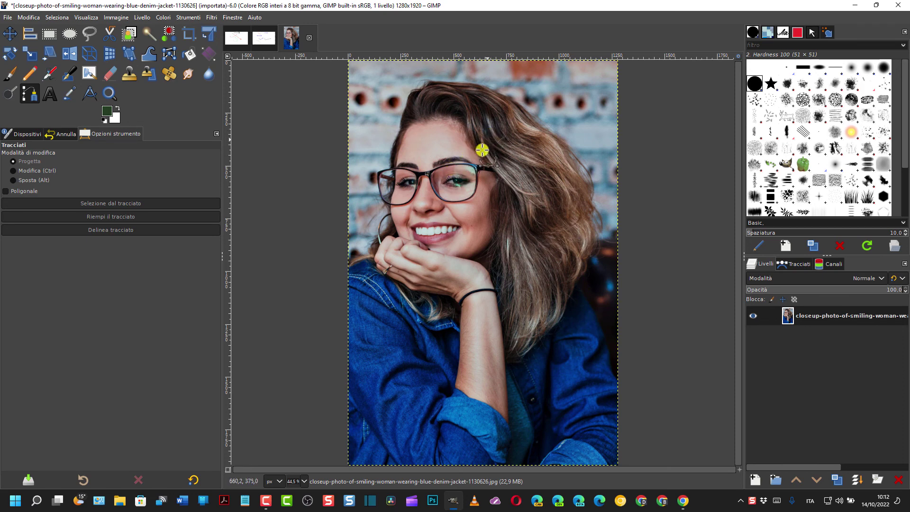
{"action": "left_click", "coordinate": [564, 90]}
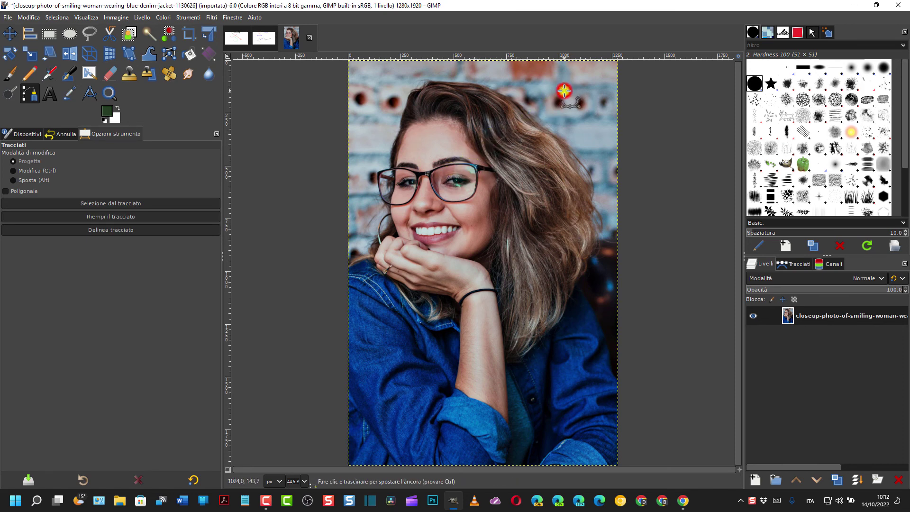
{"action": "left_click", "coordinate": [464, 172]}
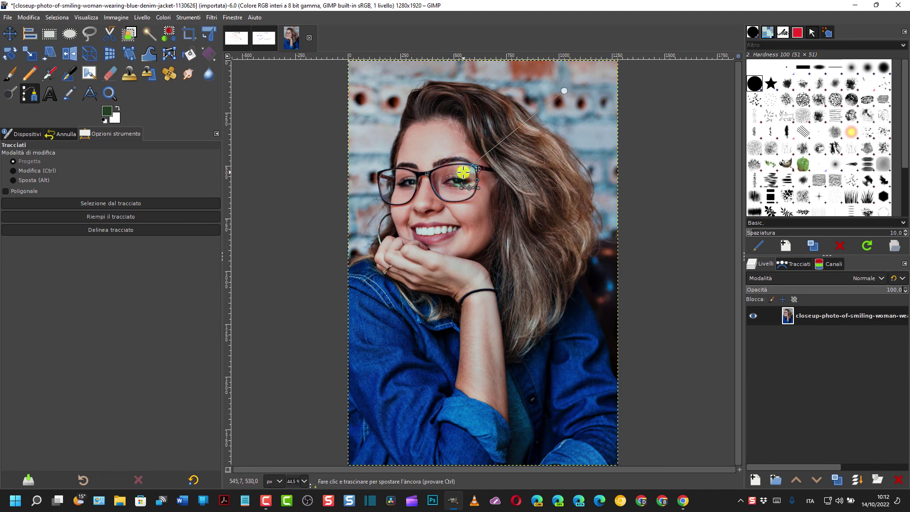
{"action": "left_click", "coordinate": [194, 19]}
{"action": "mouse_move", "coordinate": [197, 189]}
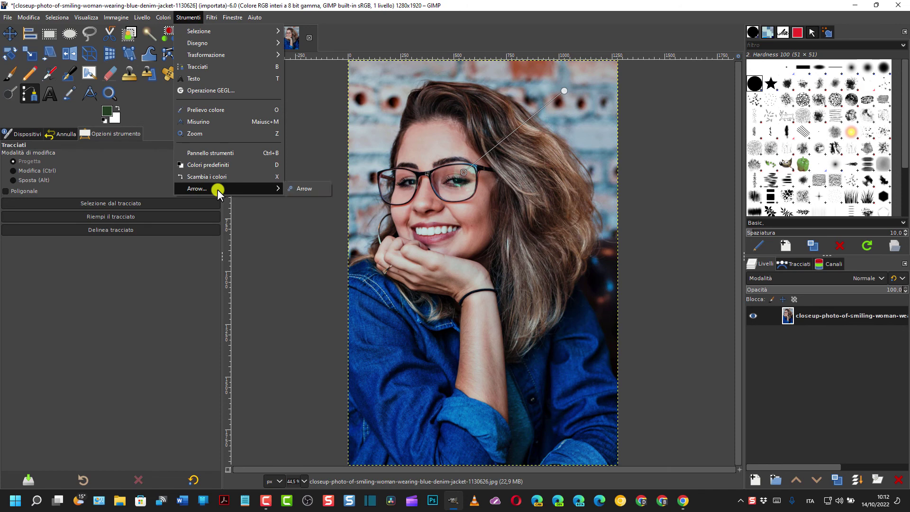
- Run Script-Fu Arrow with 'Use first path point as arrow head?' toggled, drawing the green arrow
{"action": "left_click", "coordinate": [309, 188]}
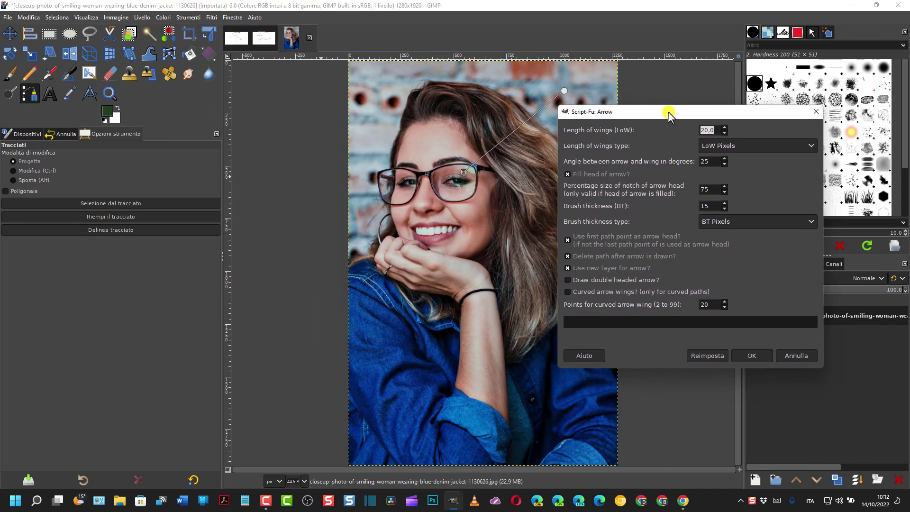
{"action": "left_click", "coordinate": [569, 234]}
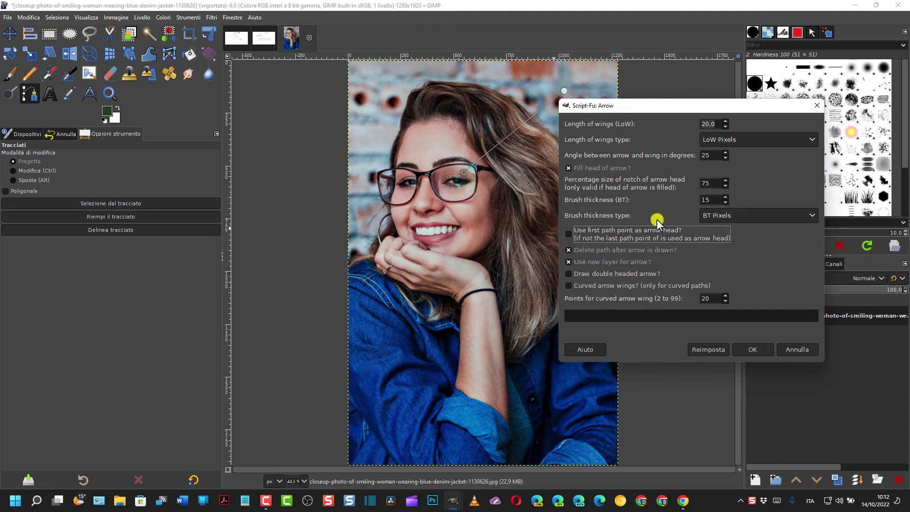
{"action": "left_click", "coordinate": [754, 349]}
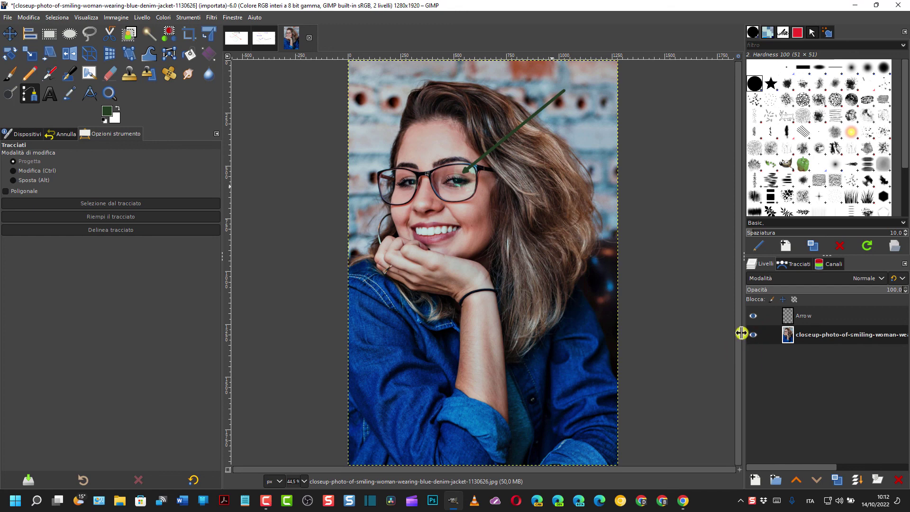
- Select the Arrow layer, move it up-left and rotate it to run down-right from the glasses
{"action": "left_click", "coordinate": [814, 311]}
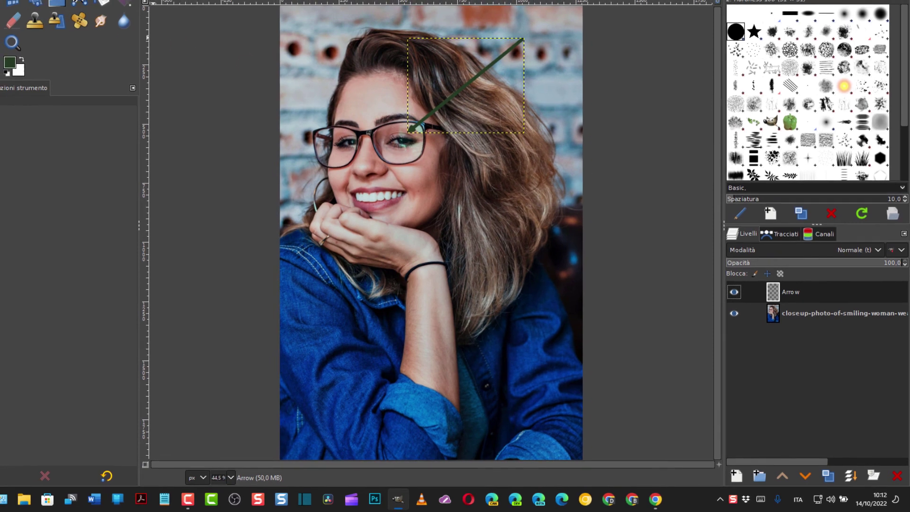
{"action": "key", "text": "m"}
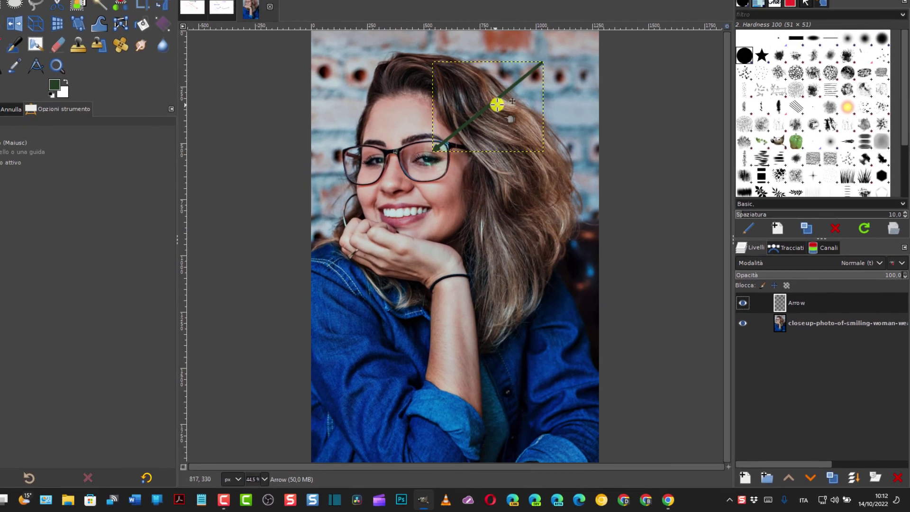
{"action": "mouse_move", "coordinate": [476, 121]}
{"action": "left_mouse_down"}
{"action": "mouse_move", "coordinate": [434, 113]}
{"action": "mouse_move", "coordinate": [482, 217]}
{"action": "mouse_move", "coordinate": [470, 228]}
{"action": "left_mouse_up"}
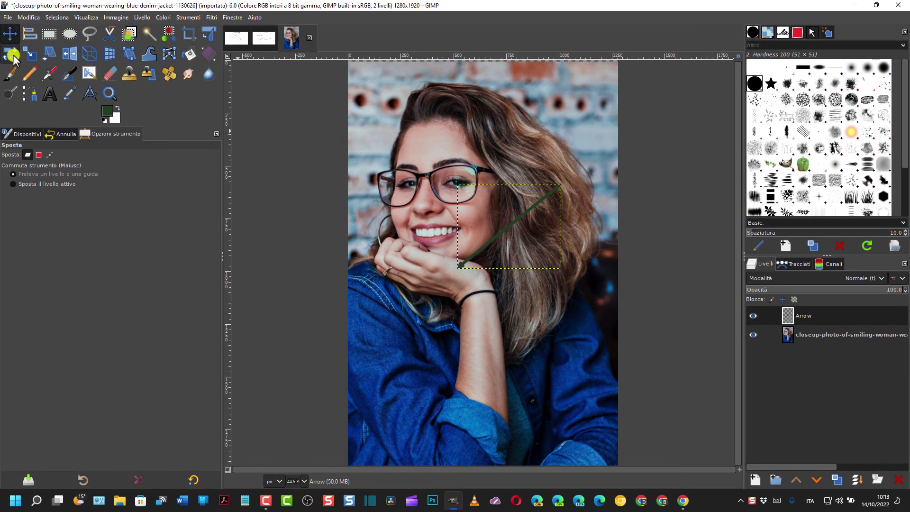
{"action": "left_click", "coordinate": [10, 55]}
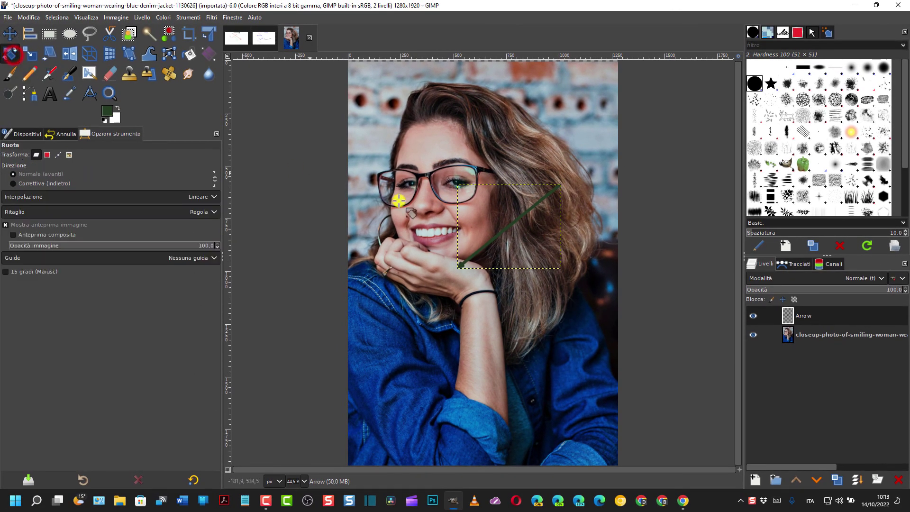
{"action": "mouse_move", "coordinate": [544, 209]}
{"action": "left_mouse_down"}
{"action": "mouse_move", "coordinate": [542, 228]}
{"action": "mouse_move", "coordinate": [506, 219]}
{"action": "left_mouse_up"}
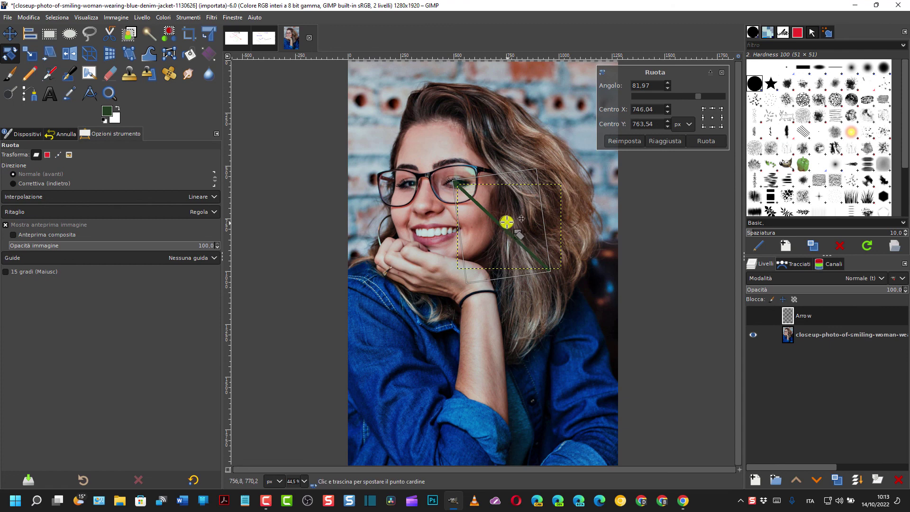
{"action": "left_click", "coordinate": [30, 54]}
- Shrink the arrow to about 301×350, nudge its tip onto the glasses, and reselect the photo layer
{"action": "left_click", "coordinate": [524, 250]}
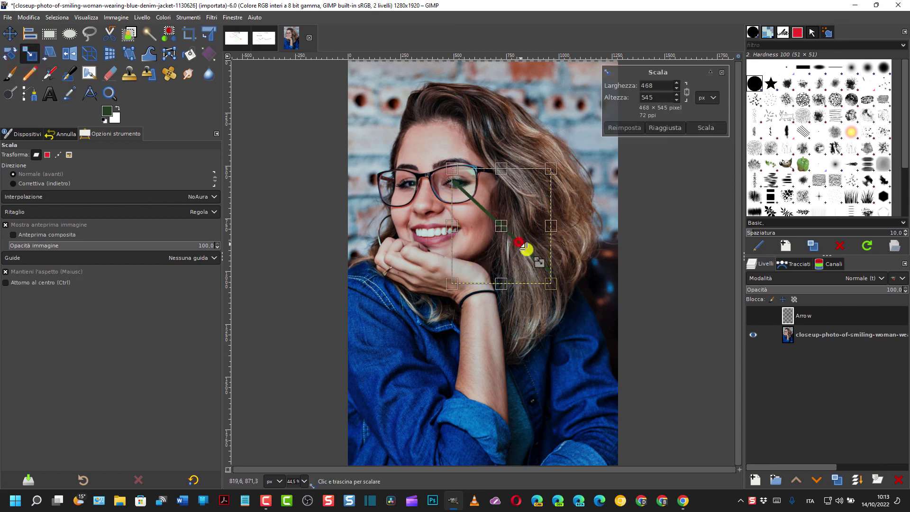
{"action": "left_click_drag", "start_coordinate": [554, 288], "coordinate": [526, 261]}
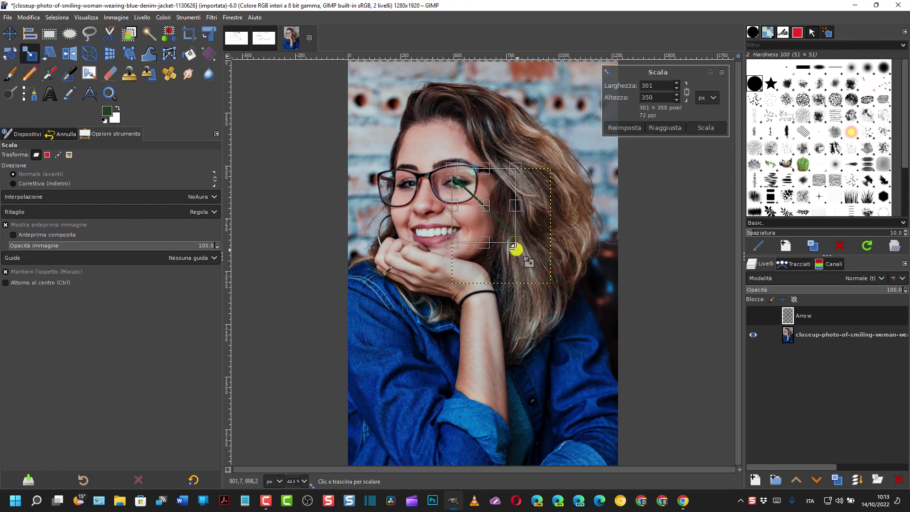
{"action": "left_click", "coordinate": [10, 33]}
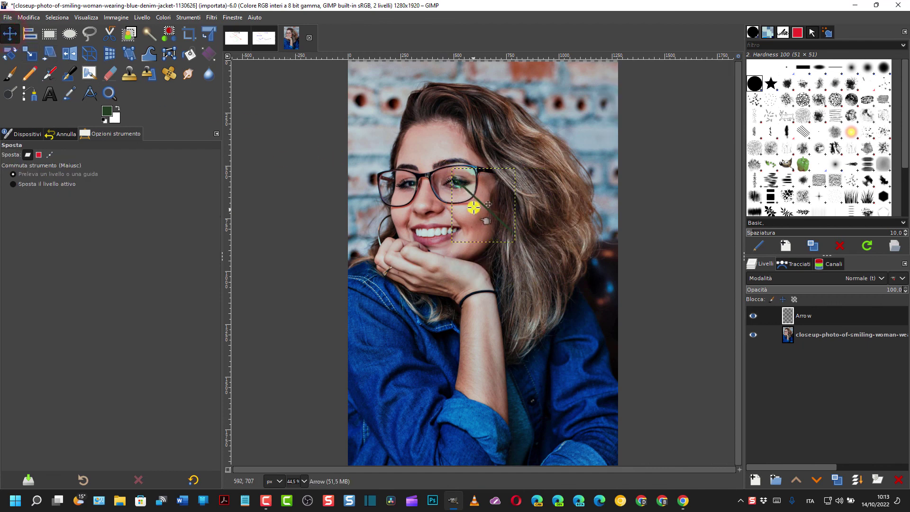
{"action": "left_click_drag", "start_coordinate": [475, 203], "coordinate": [486, 215]}
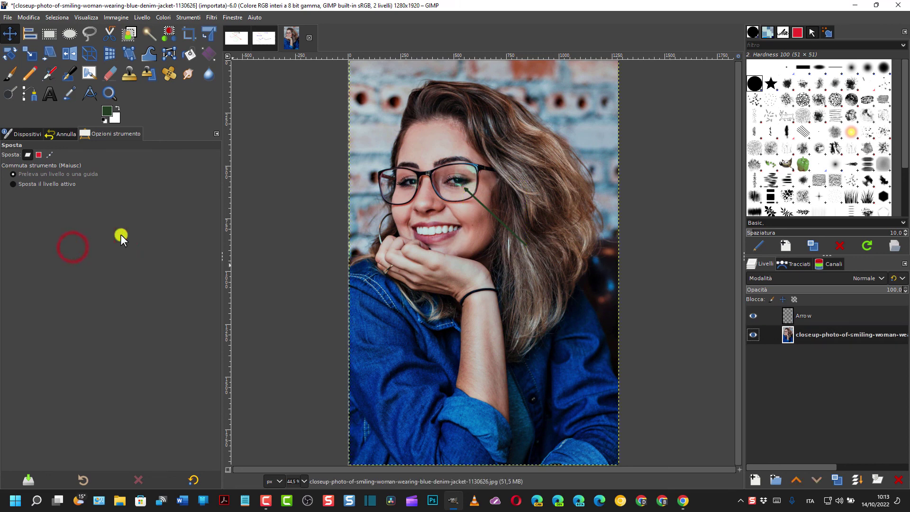
{"action": "key", "text": "Page_Down"}
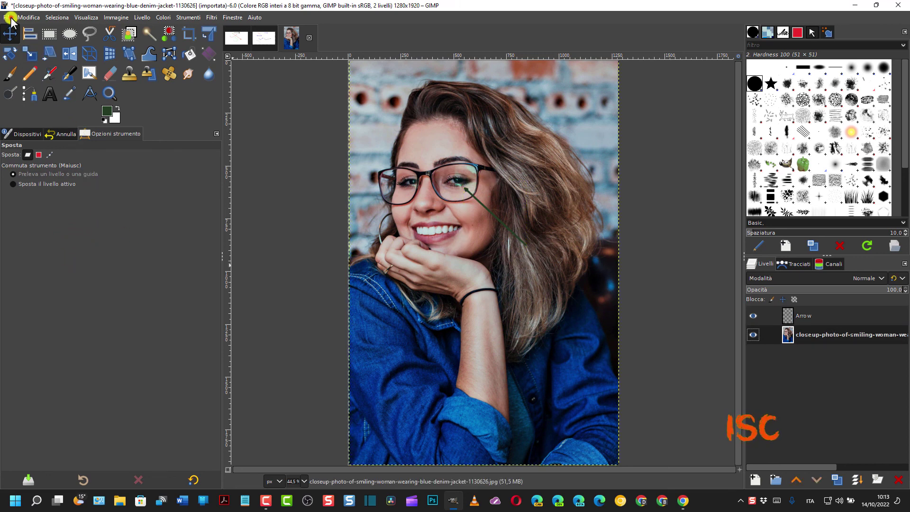
{"action": "left_click", "coordinate": [8, 17]}
{"action": "left_click", "coordinate": [26, 177]}
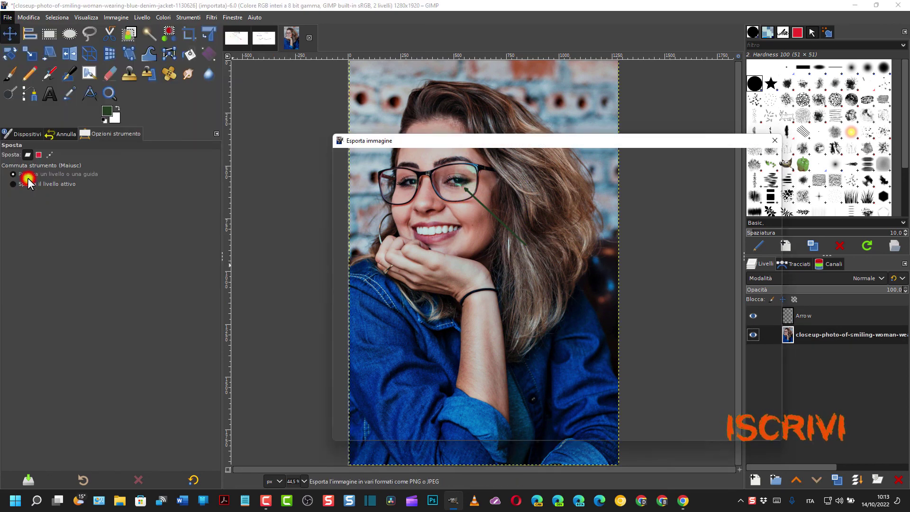
{"action": "left_click_drag", "start_coordinate": [636, 141], "coordinate": [647, 238]}
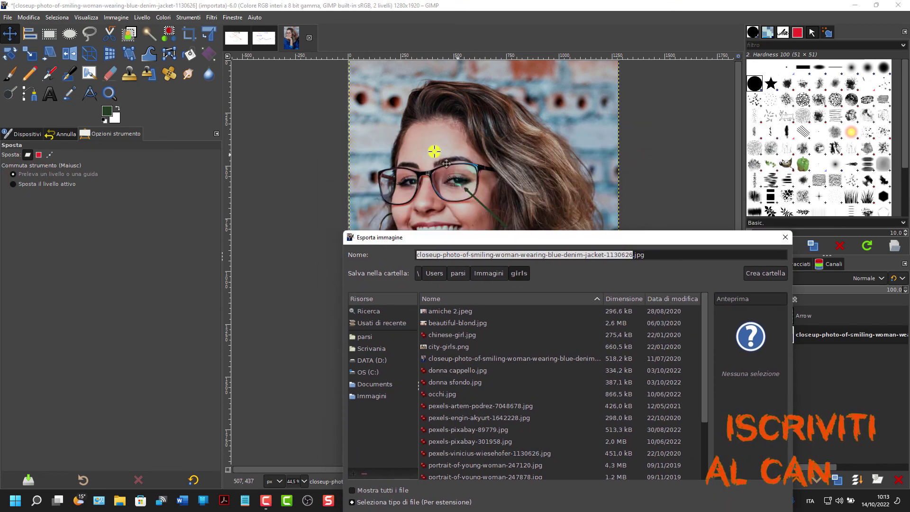
{"action": "left_click", "coordinate": [786, 239]}
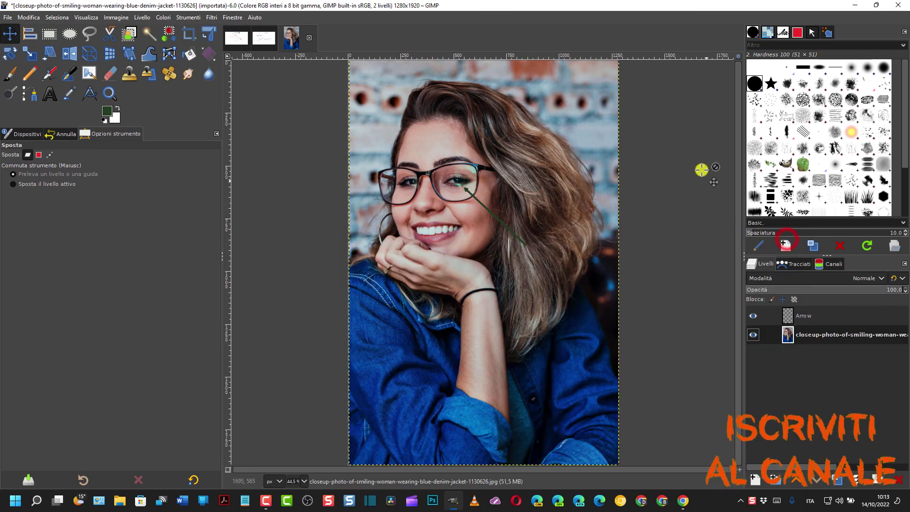
{"action": "left_click", "coordinate": [683, 501]}
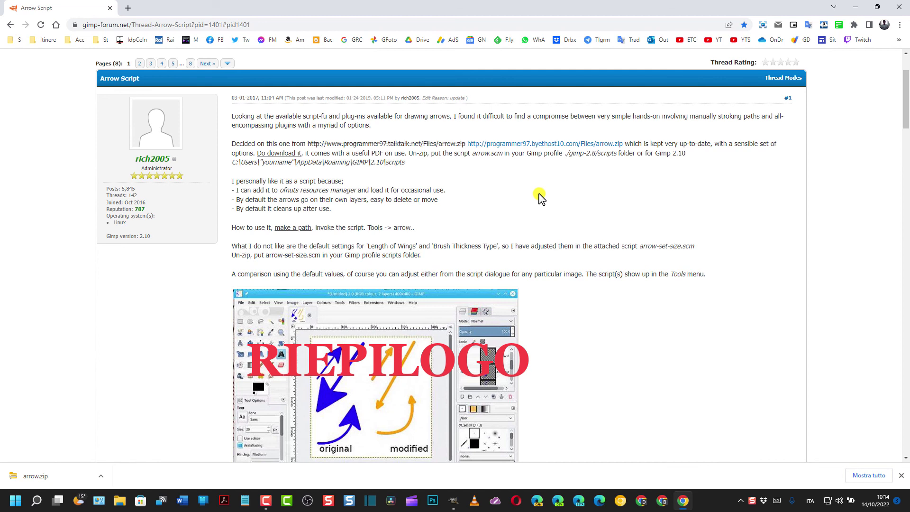
- Open Preferences at Folders > Scripts and select the personal AppData GIMP 2.10 scripts folder
{"action": "left_click", "coordinate": [454, 500]}
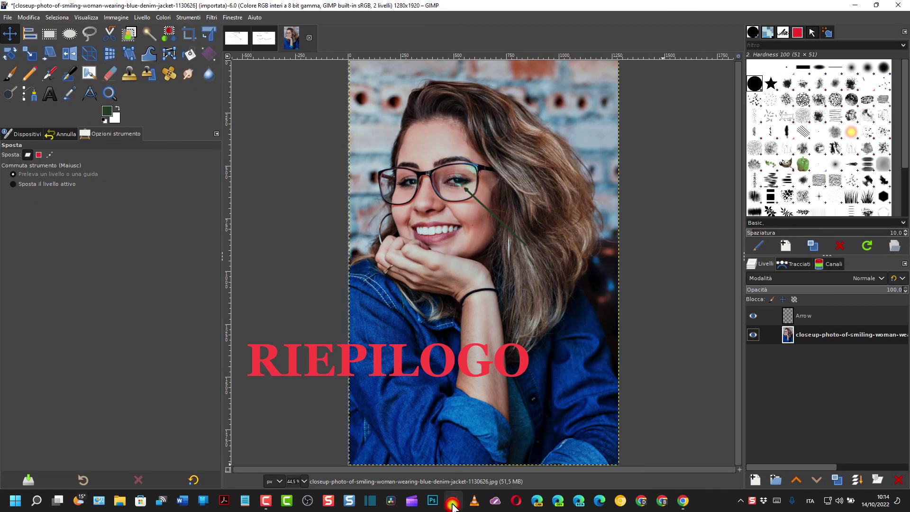
{"action": "left_click", "coordinate": [28, 18]}
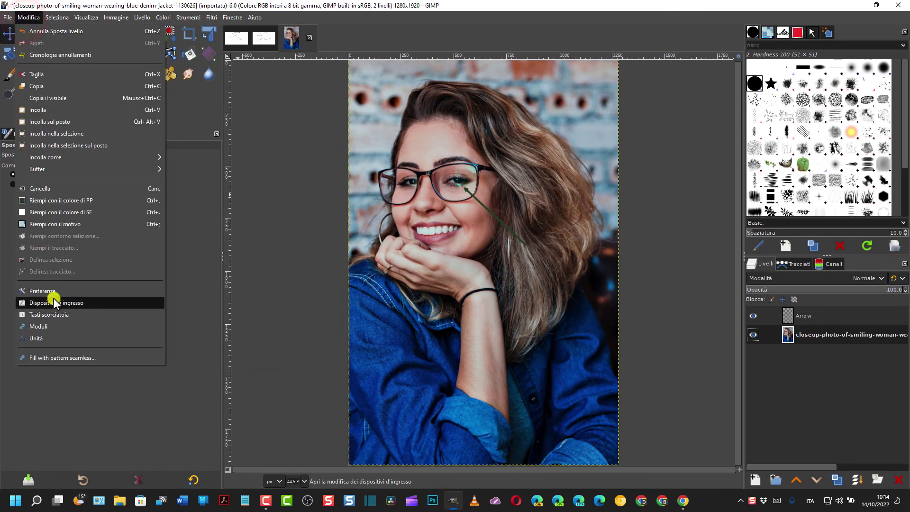
{"action": "left_click", "coordinate": [53, 291]}
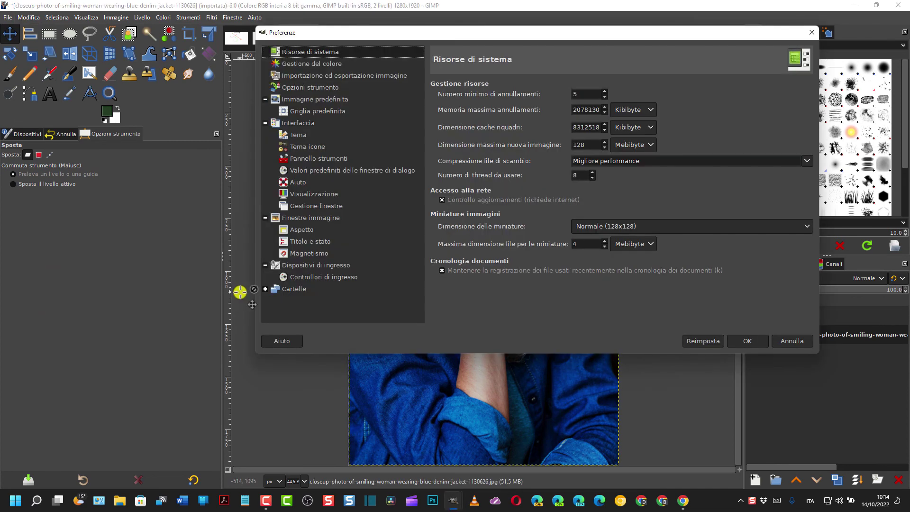
{"action": "left_click", "coordinate": [266, 289]}
{"action": "scroll", "coordinate": [284, 297], "scroll_direction": "down", "scroll_amount": 2}
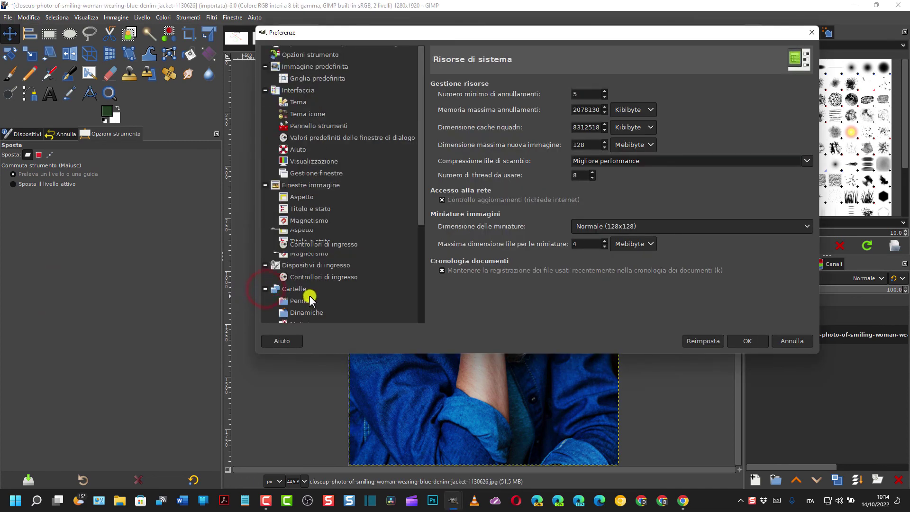
{"action": "scroll", "coordinate": [327, 280], "scroll_direction": "down", "scroll_amount": 3}
{"action": "left_click", "coordinate": [304, 274]}
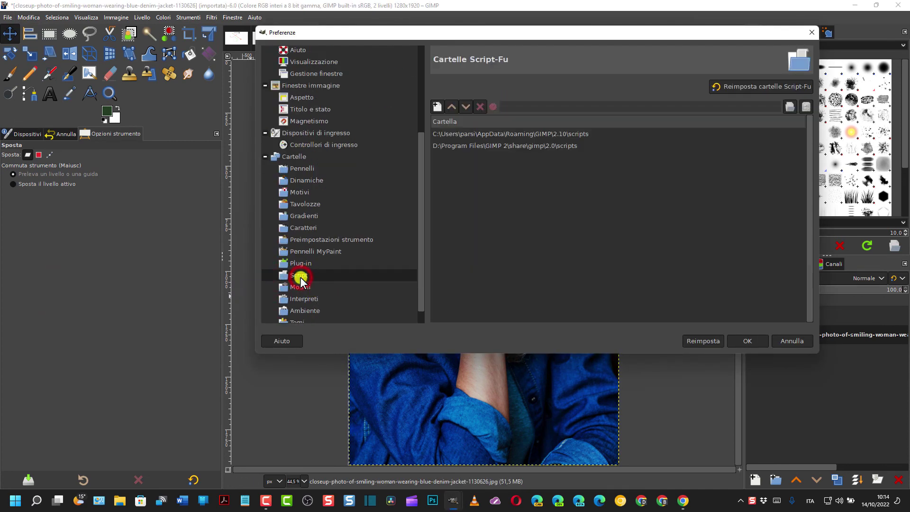
{"action": "left_click", "coordinate": [552, 134]}
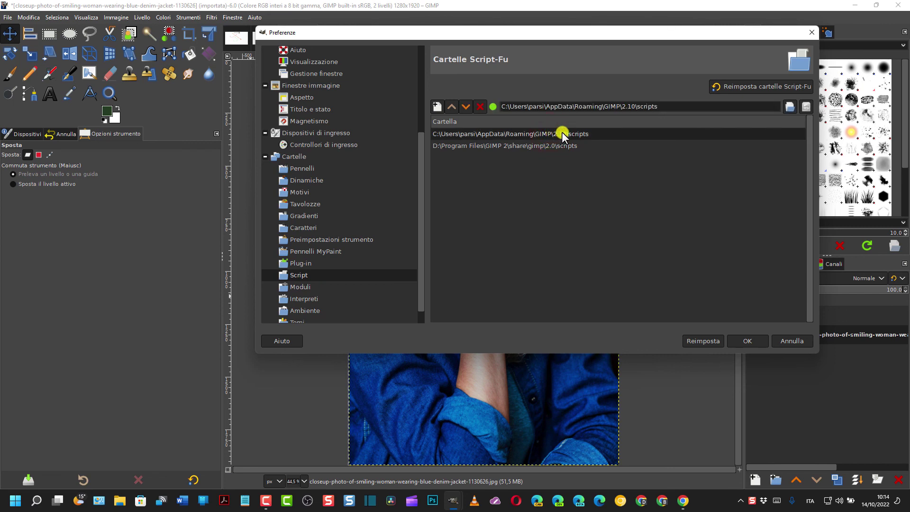
- Reveal the scripts folder in File Explorer and open it to show arrow.scm
{"action": "left_click", "coordinate": [808, 107]}
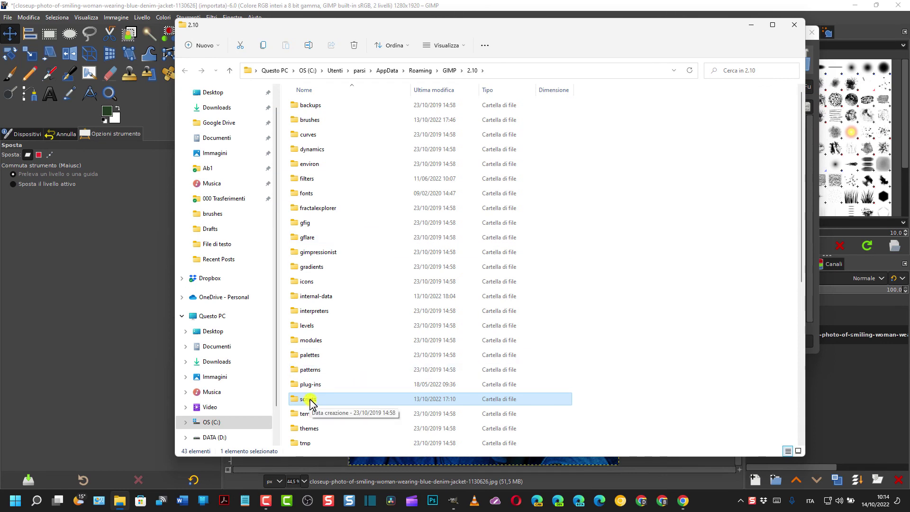
{"action": "double_click", "coordinate": [309, 400]}
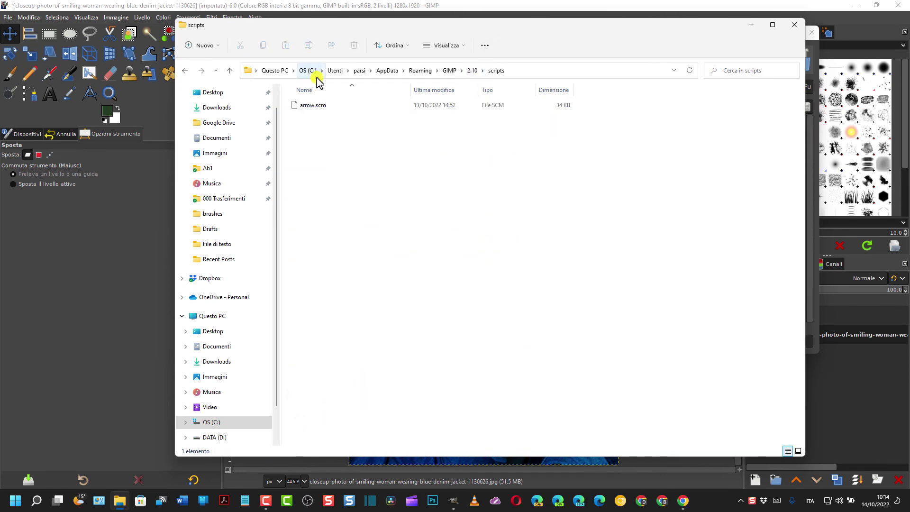